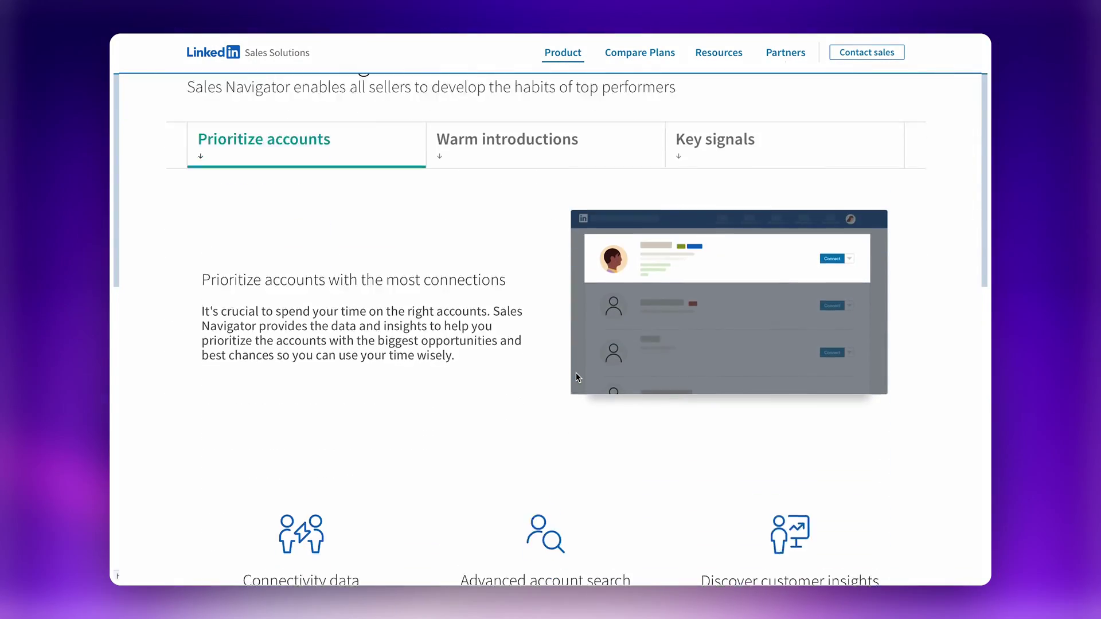
pyautogui.scroll(-10, 576, 376)
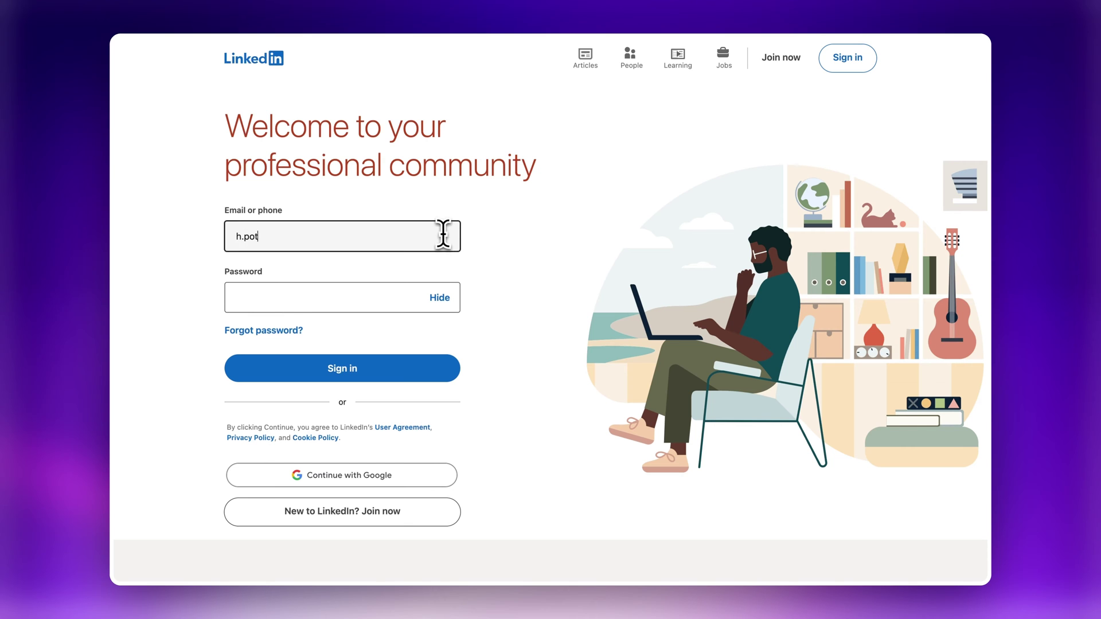
# Sign in to Sales Navigator with the account's e-mail and password
pyautogui.click(420, 367)
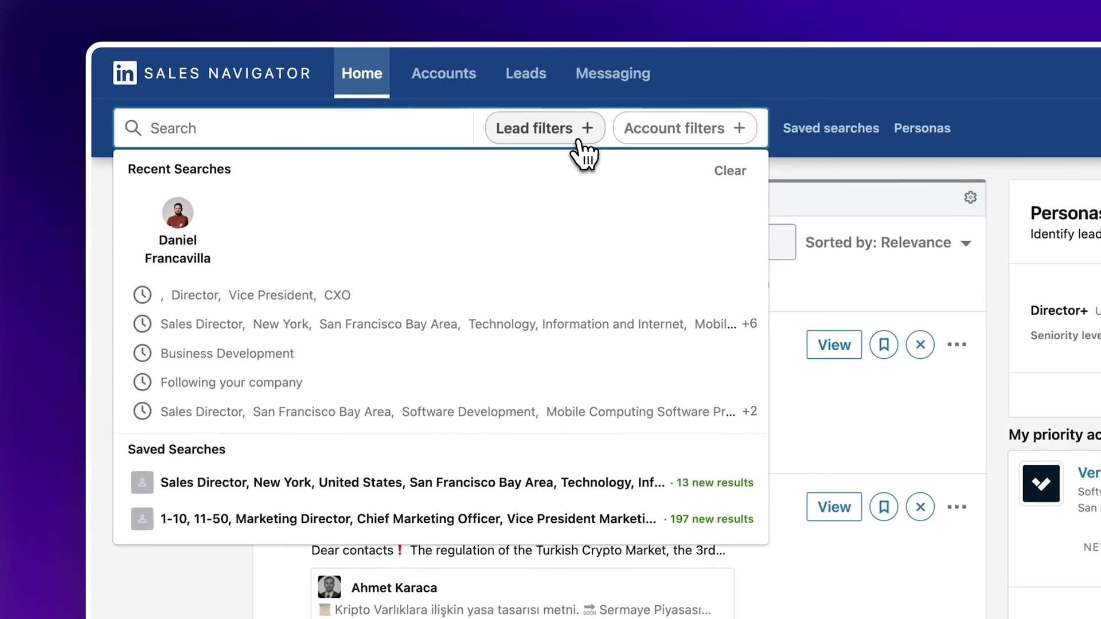
# Open the lead filters and preview Current company, Company headcount and Past company
pyautogui.click(367, 94)
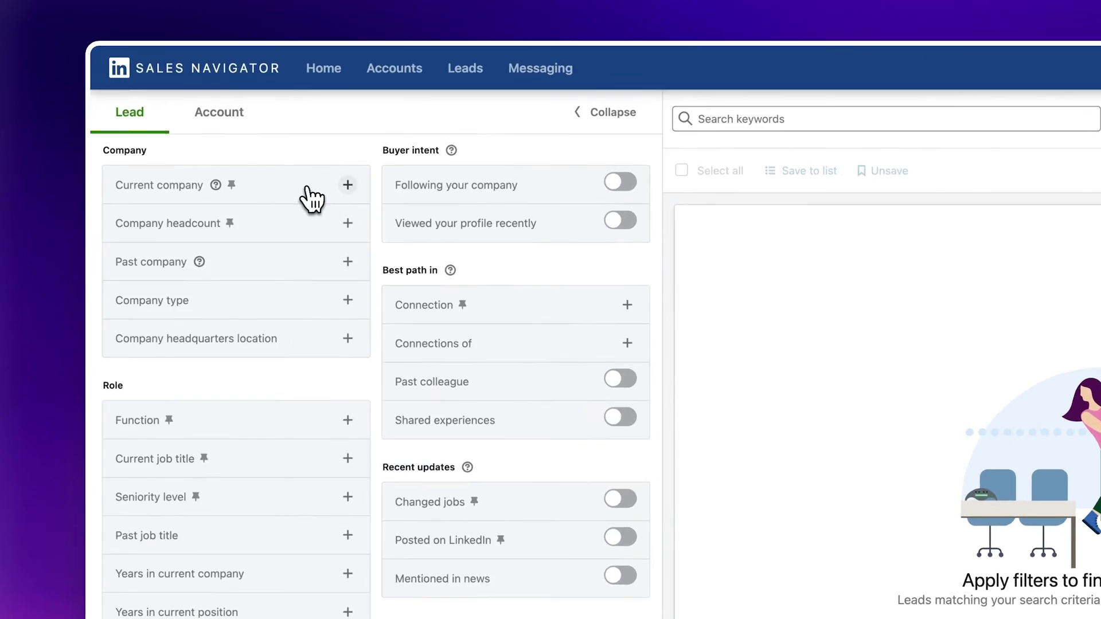
pyautogui.click(250, 137)
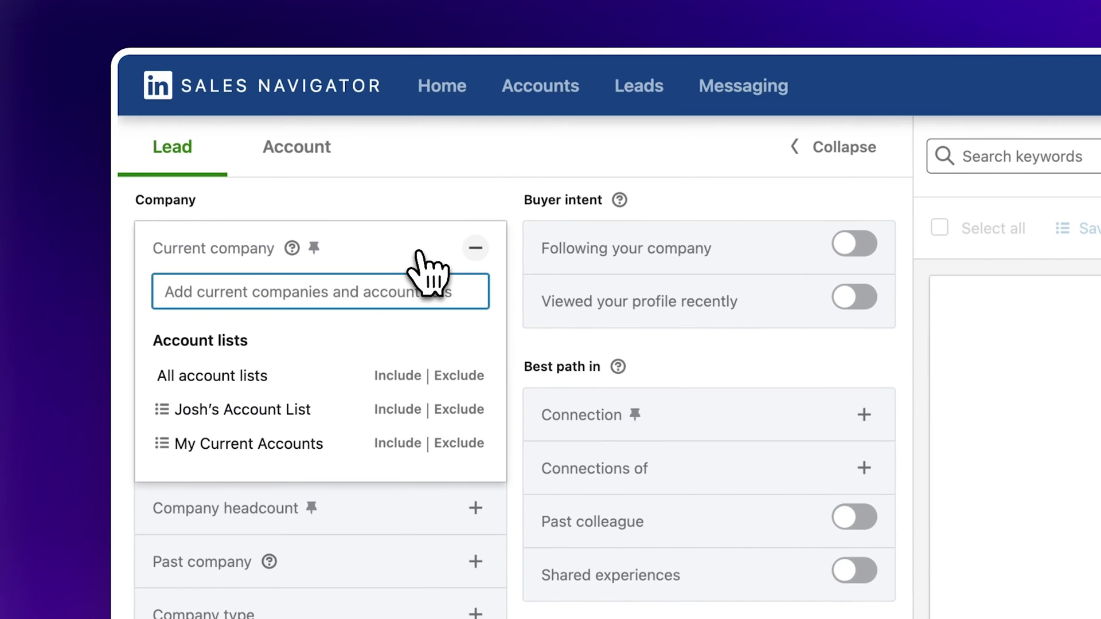
pyautogui.click(419, 254)
pyautogui.click(404, 306)
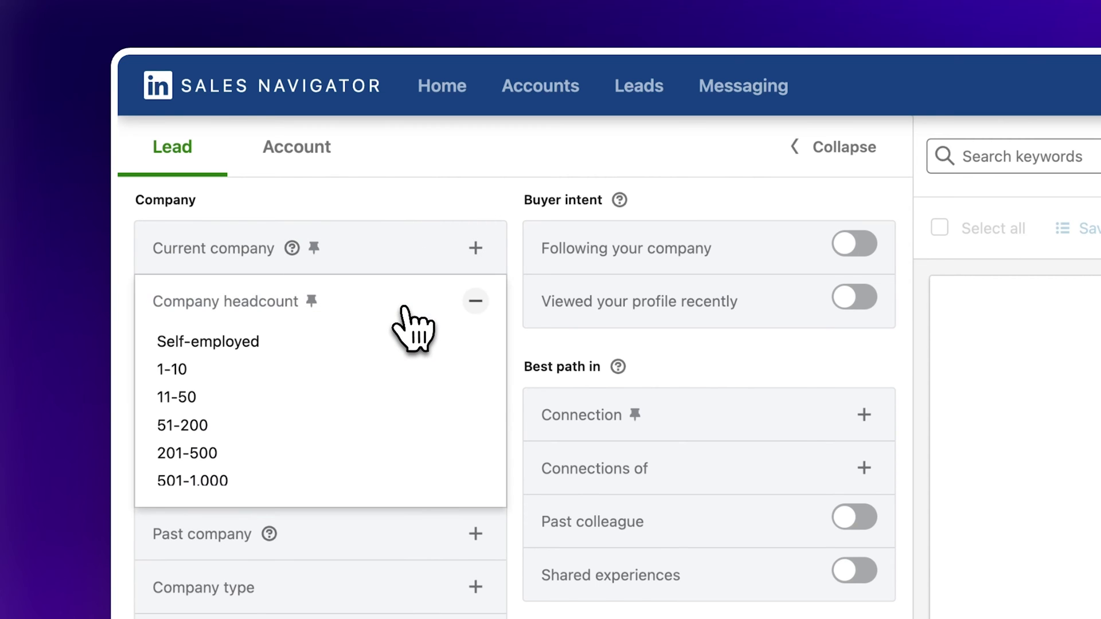
pyautogui.click(401, 309)
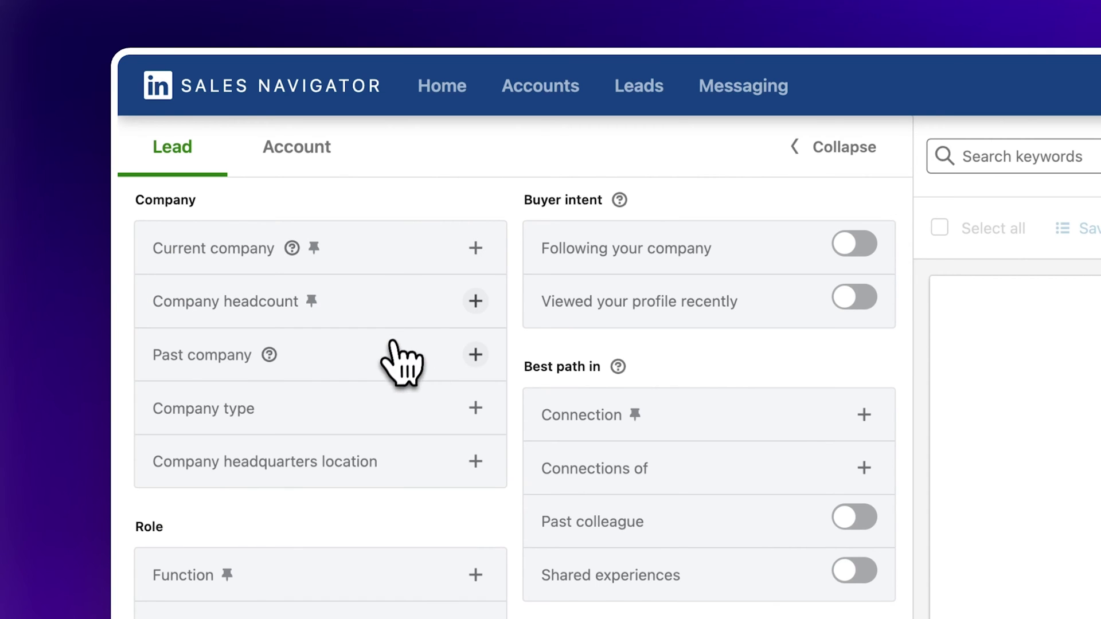
pyautogui.click(397, 382)
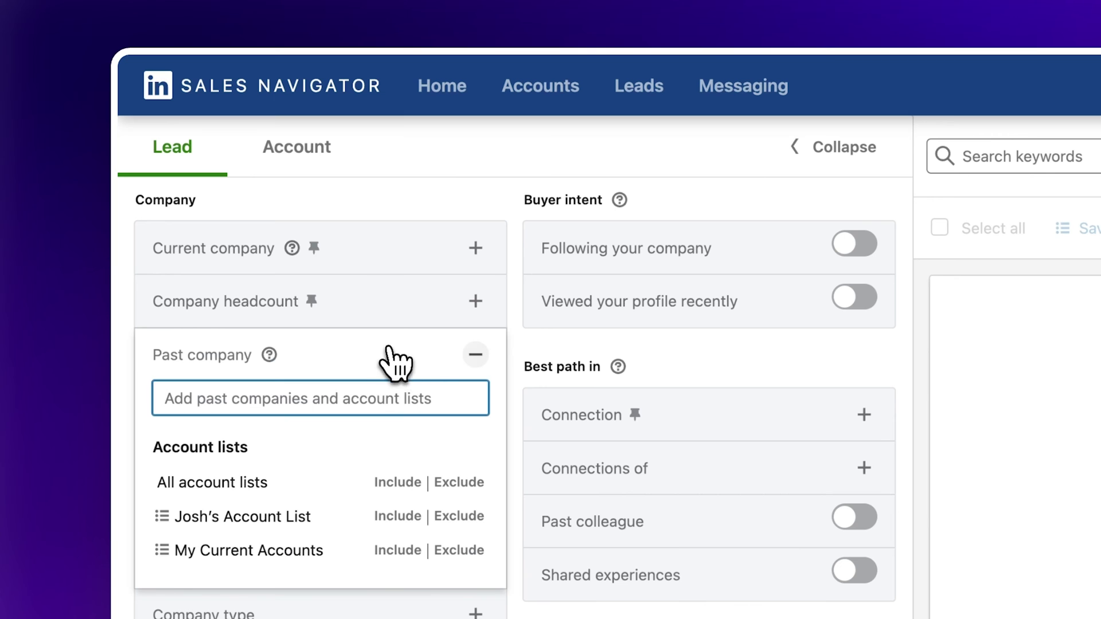
pyautogui.click(397, 366)
# Preview the Company type and headquarters location filters, then expand Current job title
pyautogui.click(361, 410)
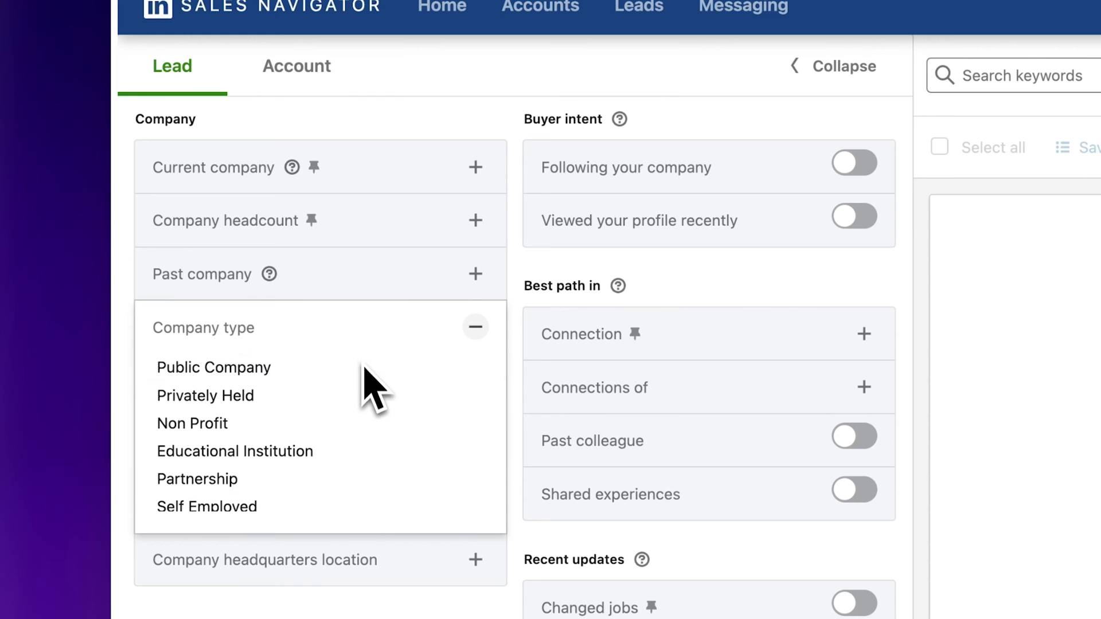
pyautogui.click(363, 334)
pyautogui.click(392, 380)
pyautogui.scroll(-3, 393, 283)
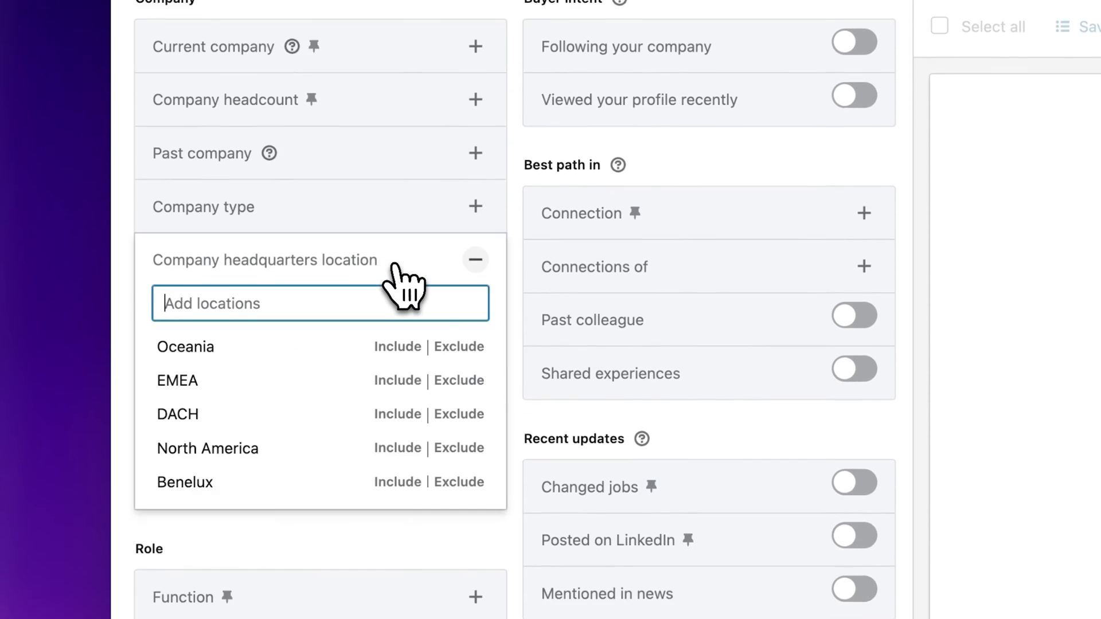
pyautogui.click(436, 230)
pyautogui.click(346, 386)
# Include Sales Director as a current job title and exclude Director Sales Operations
pyautogui.write('sales directo')
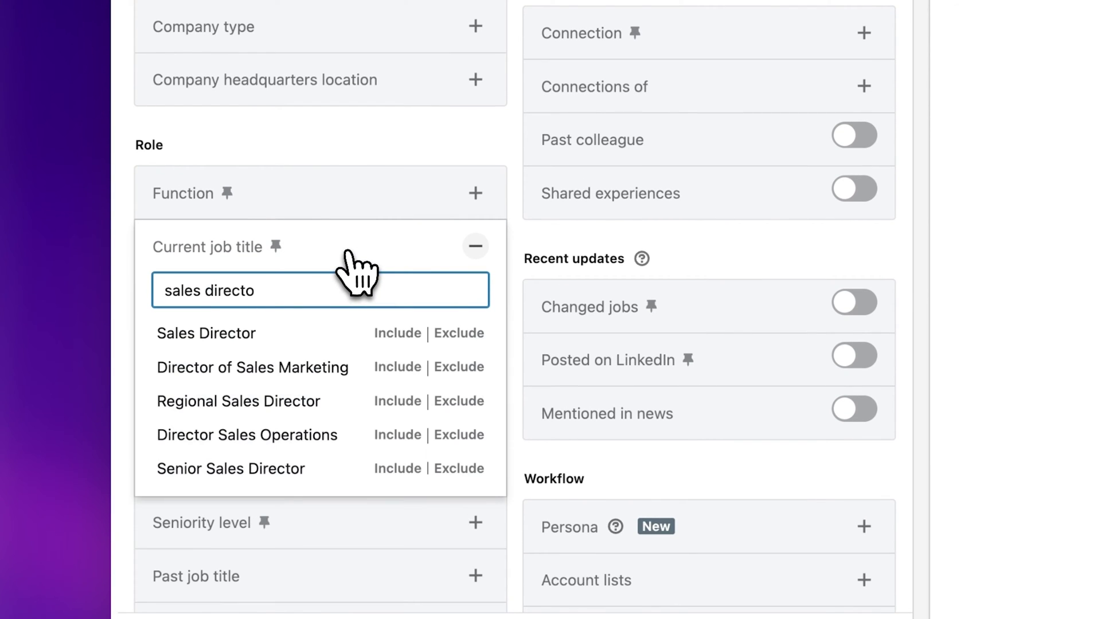
pyautogui.click(372, 334)
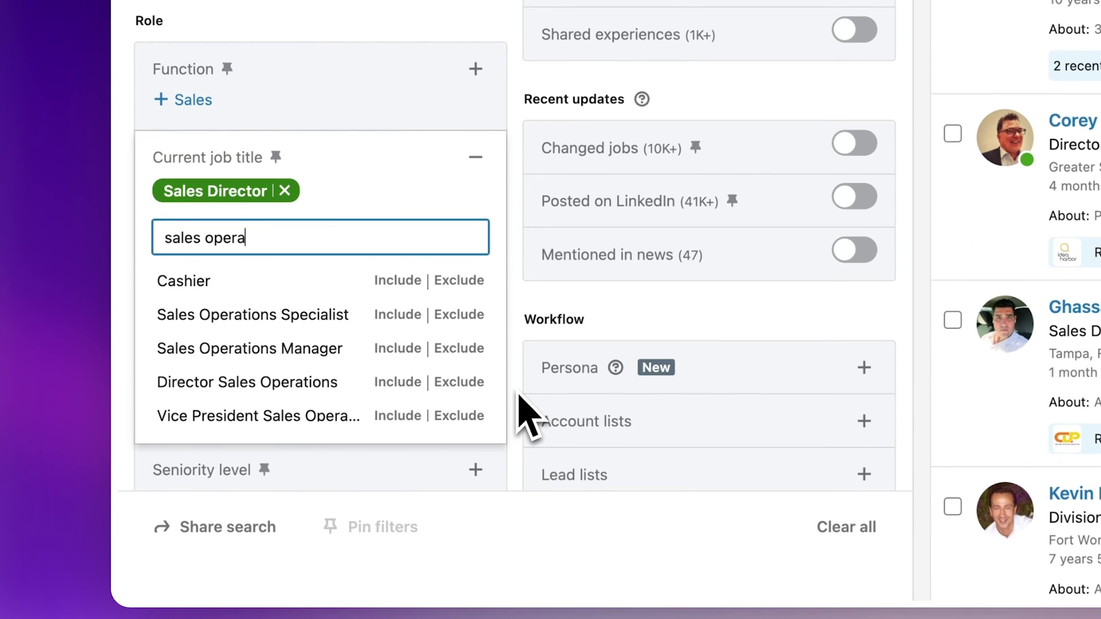
pyautogui.click(477, 391)
# Include the Software Development and Mobile Computing Software Products industries
pyautogui.scroll(-5, 507, 206)
pyautogui.click(388, 131)
pyautogui.write('soft')
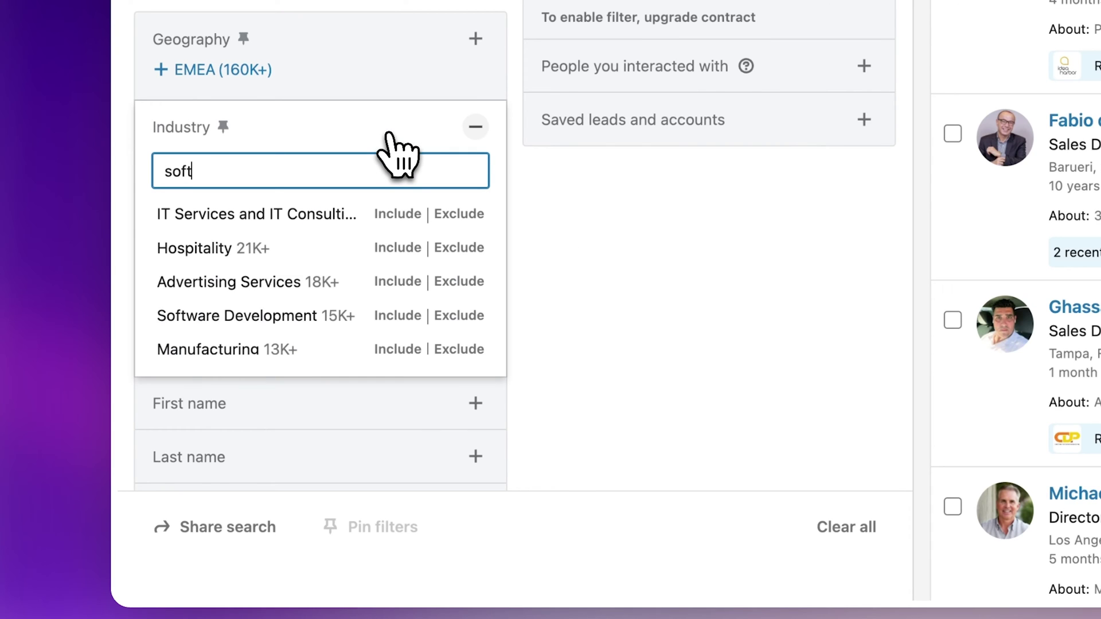
pyautogui.write('ware')
pyautogui.click(408, 215)
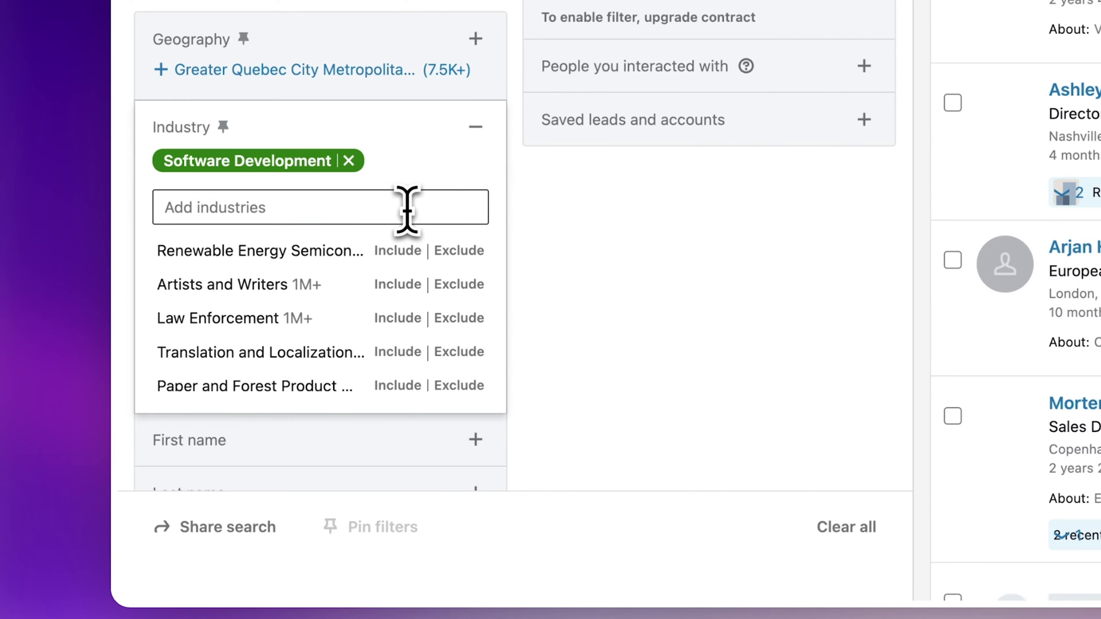
# Add Desktop Computing Software Products and Technology, Information and Internet industries, reaching 32K+ results
pyautogui.write('software')
pyautogui.click(396, 284)
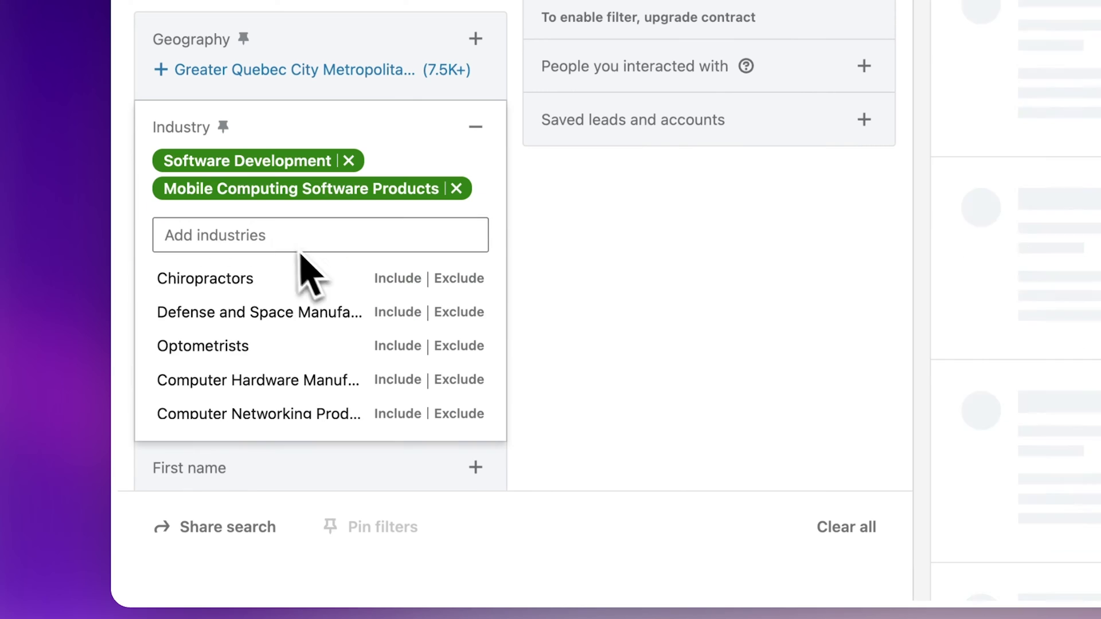
pyautogui.click(276, 239)
pyautogui.write('software')
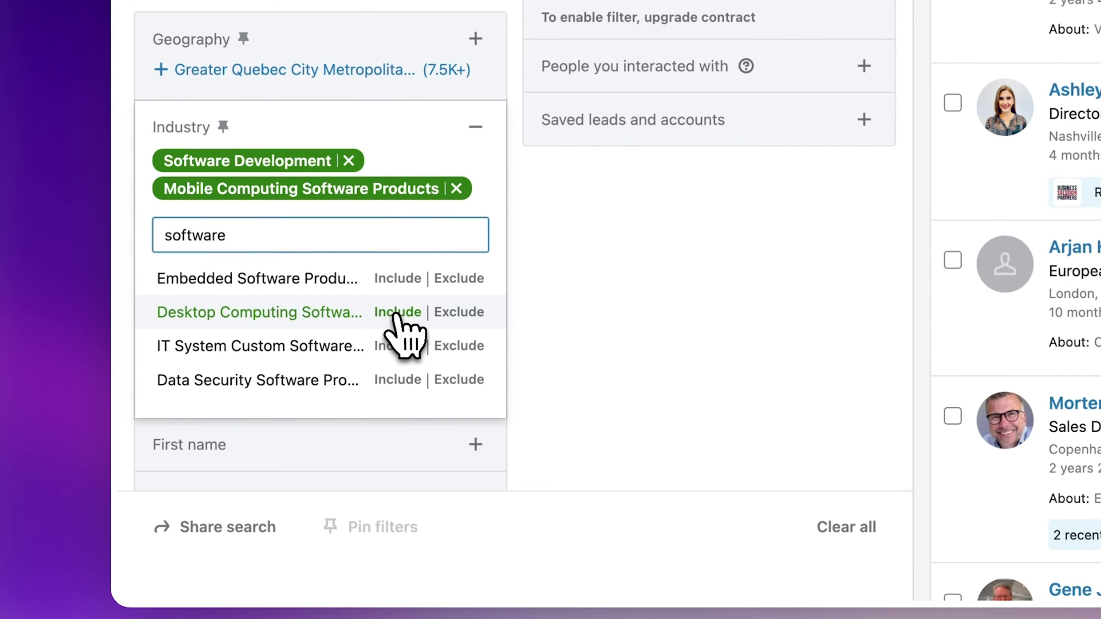
pyautogui.click(398, 314)
pyautogui.write('internet')
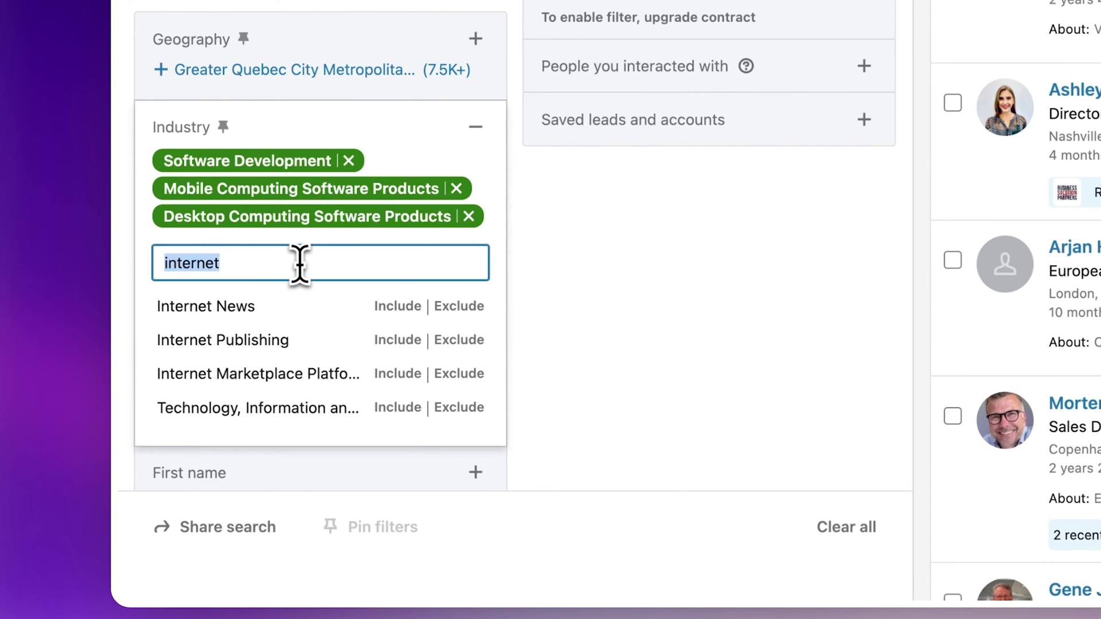
pyautogui.press('BackSpace')
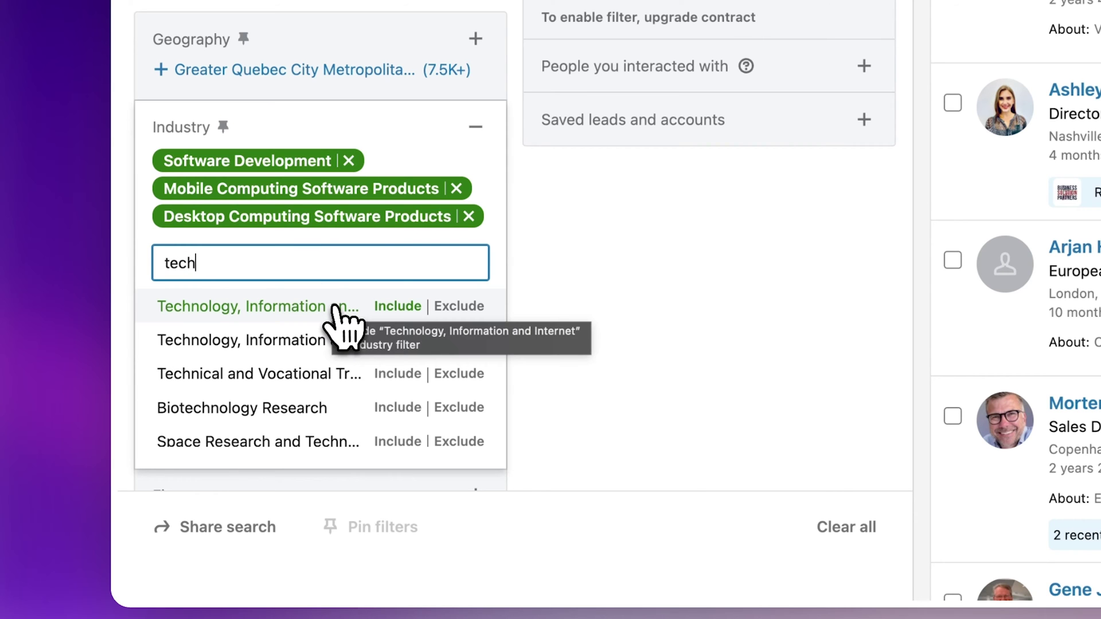
pyautogui.click(396, 308)
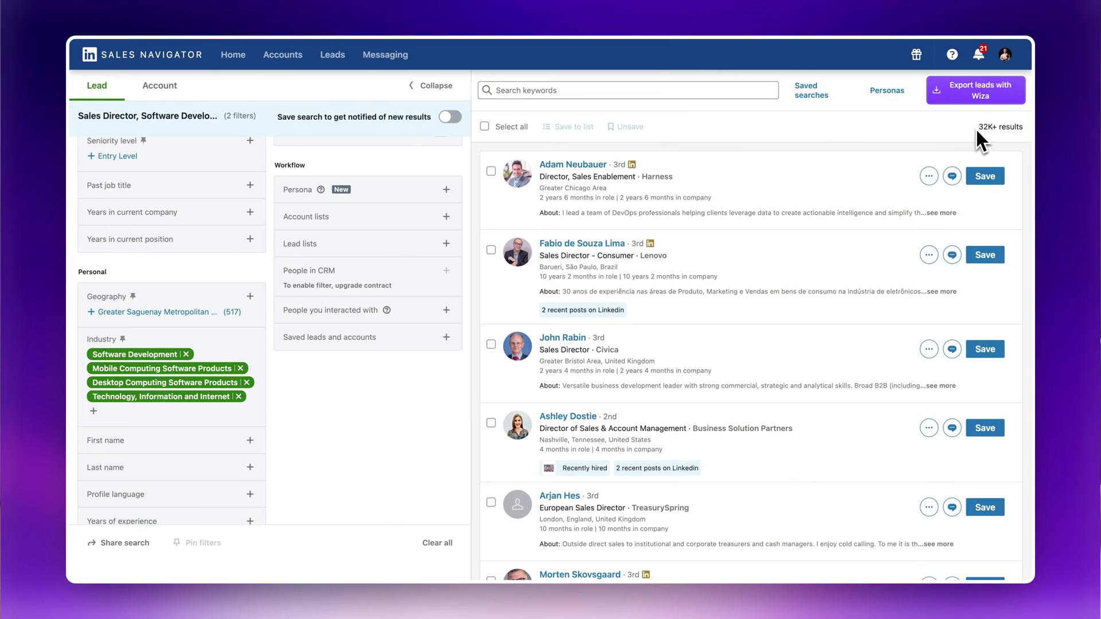
pyautogui.moveTo(975, 128); pyautogui.dragTo(1025, 128)
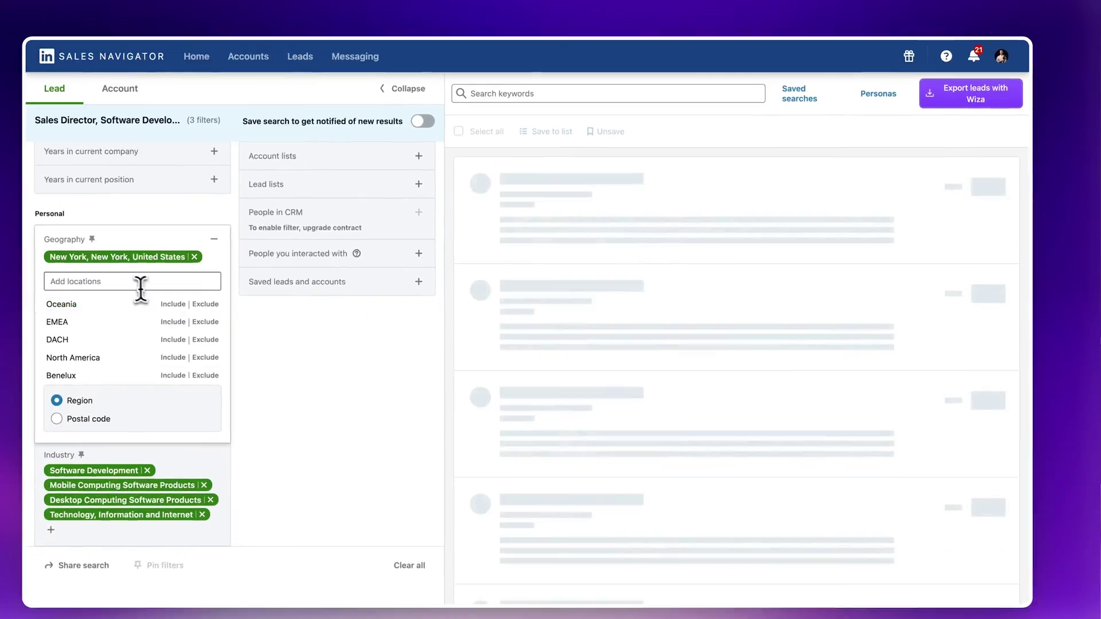
# Add San Francisco Bay Area, Miami and Austin to the Geography filter
pyautogui.write('san fran')
pyautogui.click(209, 293)
pyautogui.write('miami')
pyautogui.click(210, 307)
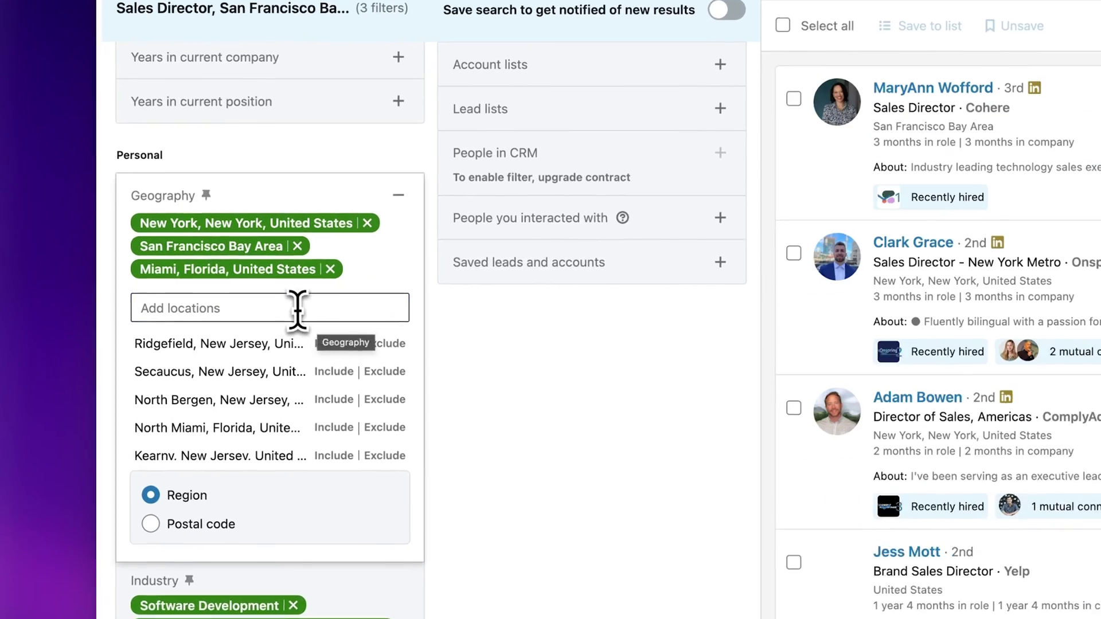
pyautogui.write('austin')
pyautogui.click(346, 375)
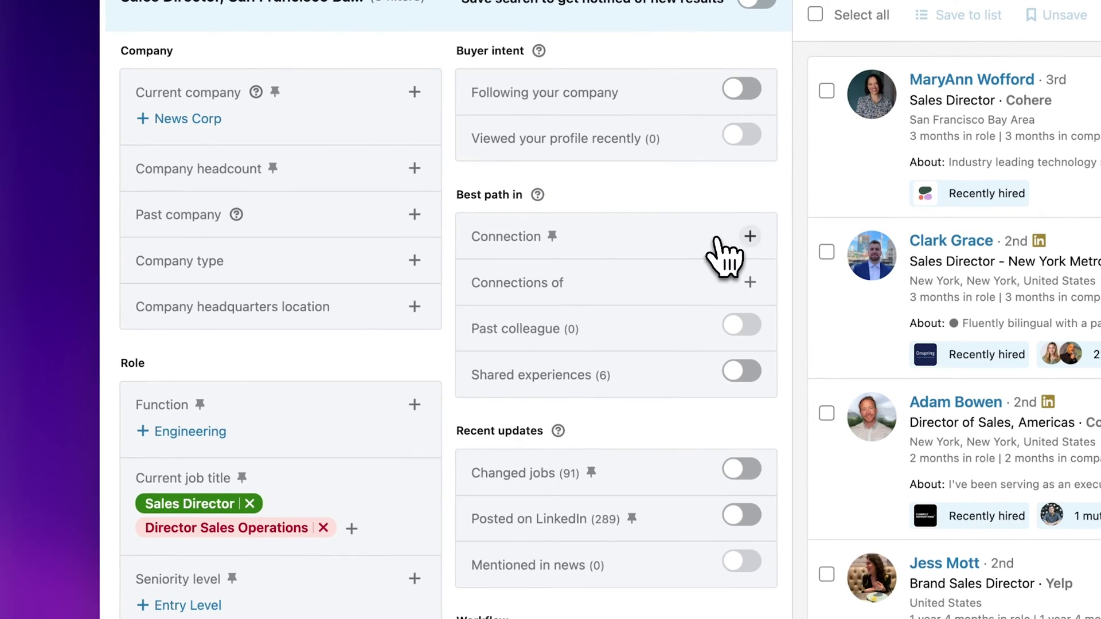
# Limit leads to 2nd degree connections who recently changed jobs
pyautogui.click(717, 238)
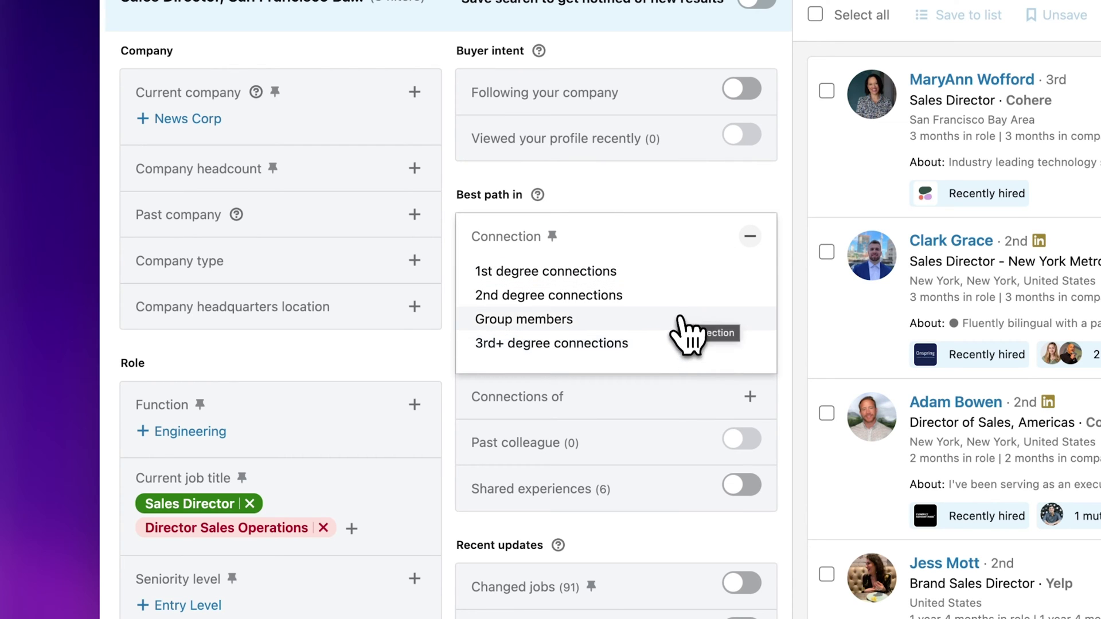
pyautogui.click(688, 296)
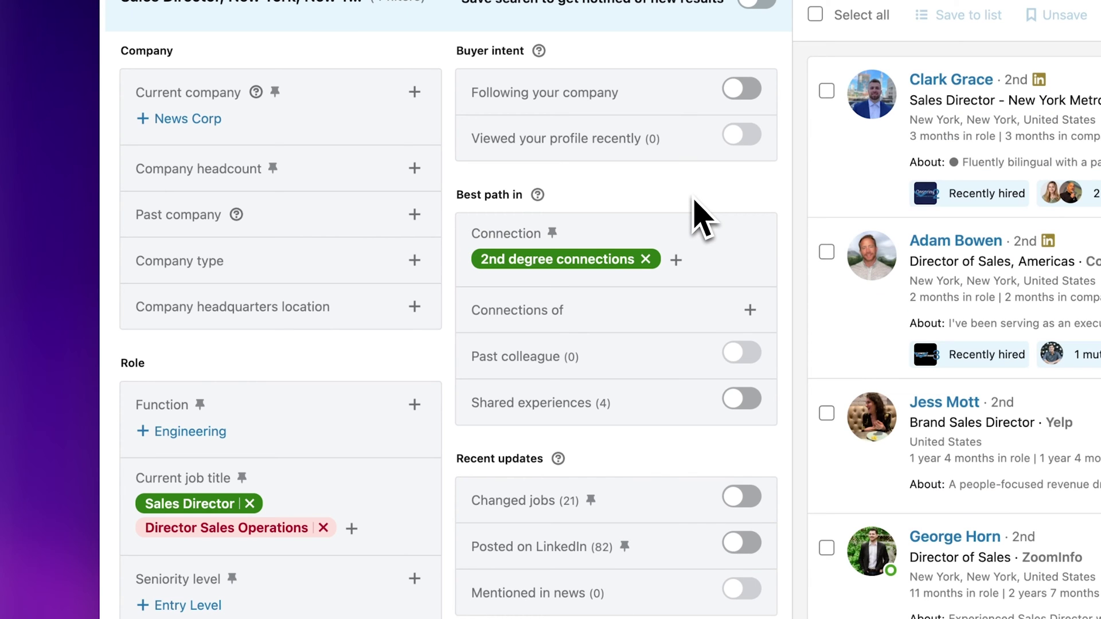
pyautogui.scroll(-4, 694, 218)
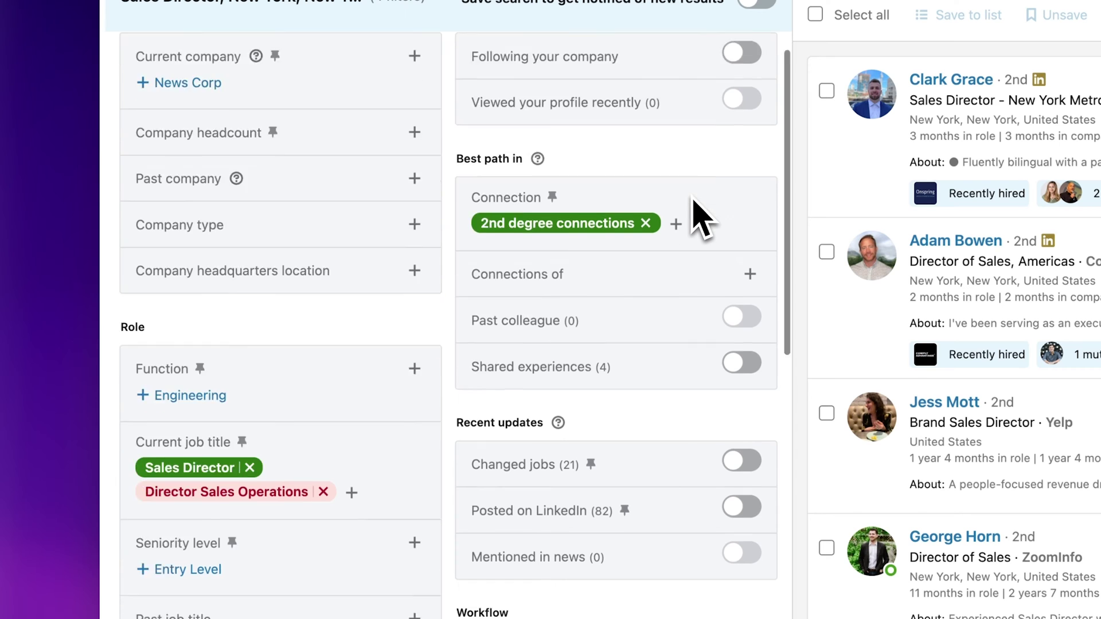
pyautogui.scroll(-5, 717, 344)
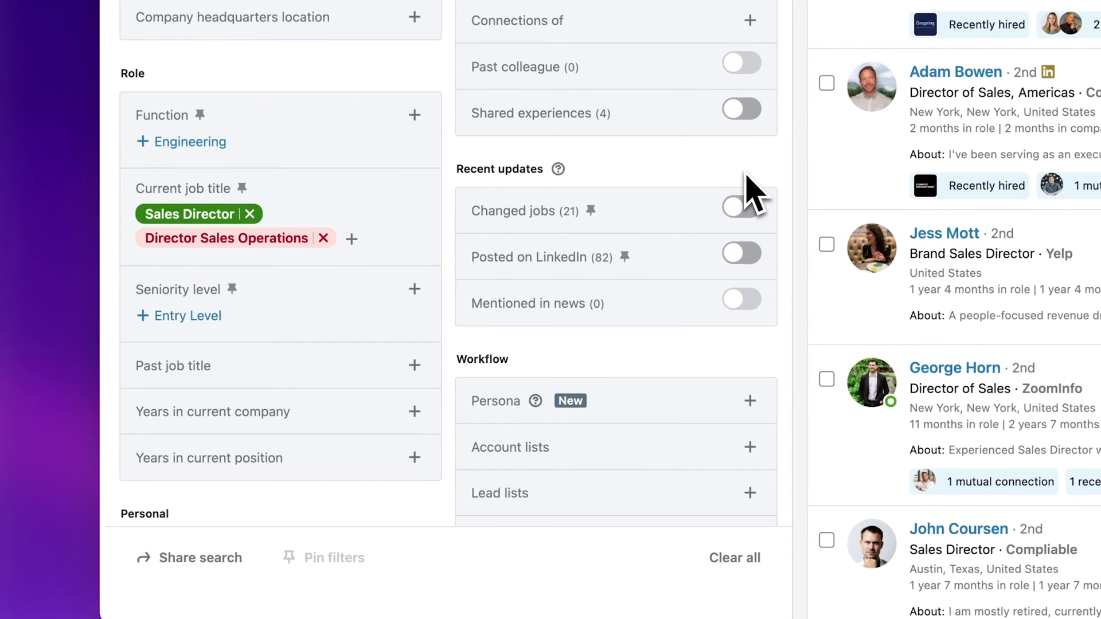
pyautogui.click(746, 207)
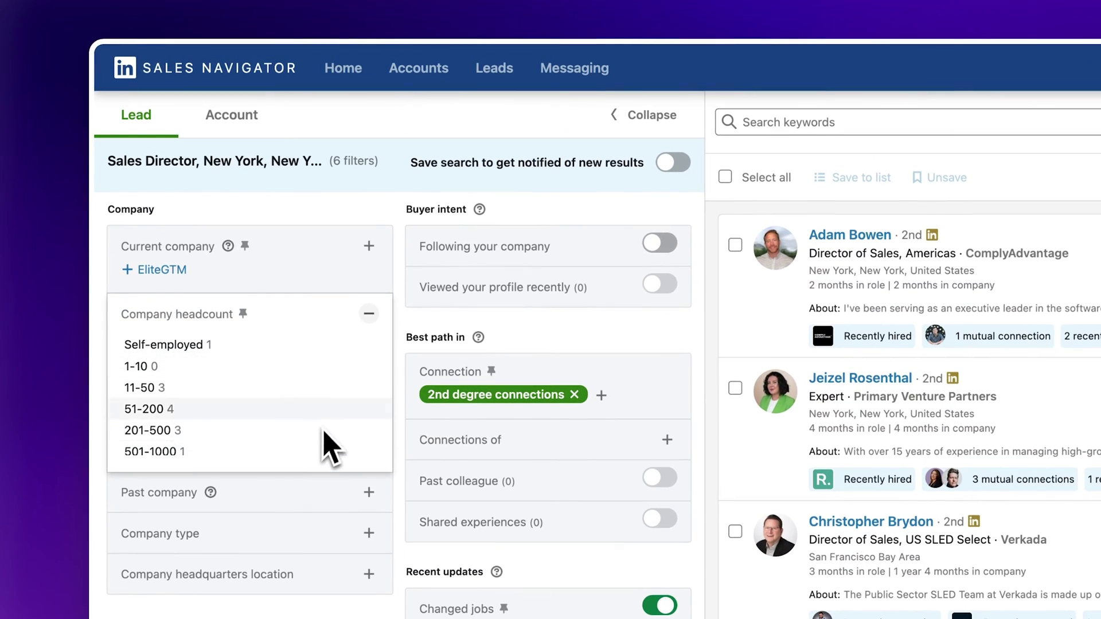
# Include Public Company and Privately Held in the Company type filter
pyautogui.click(370, 315)
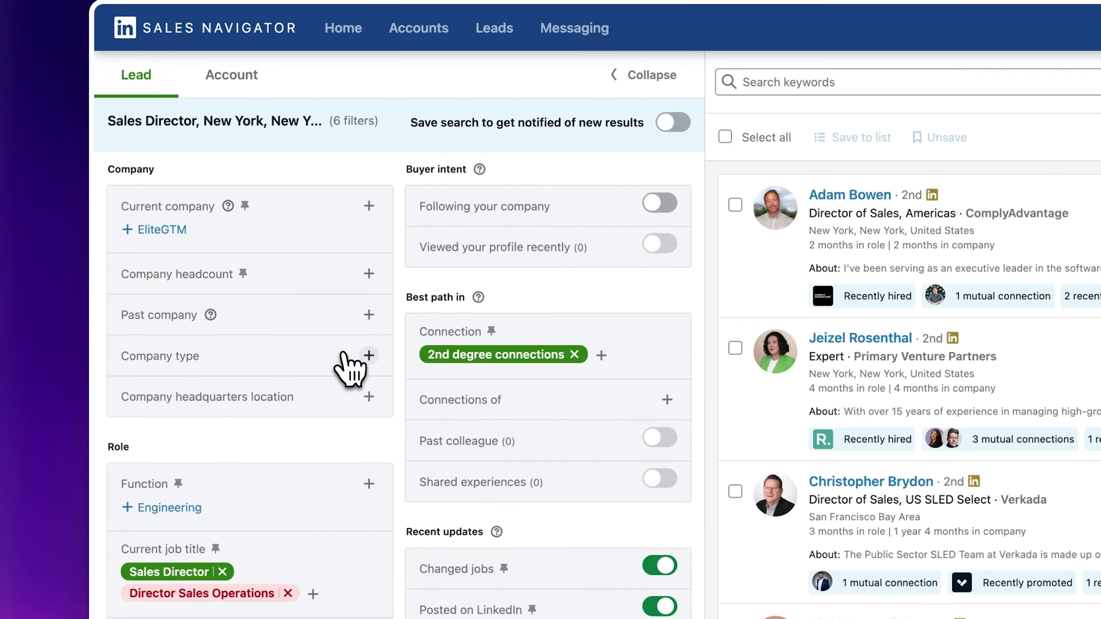
pyautogui.click(351, 396)
pyautogui.click(312, 315)
pyautogui.click(301, 339)
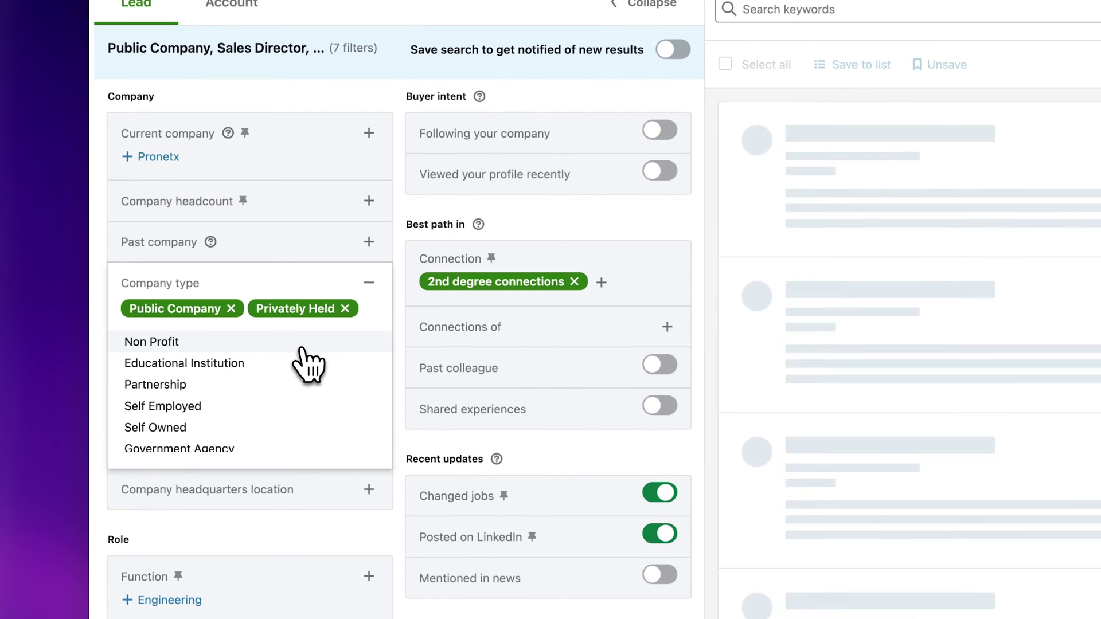
pyautogui.click(373, 287)
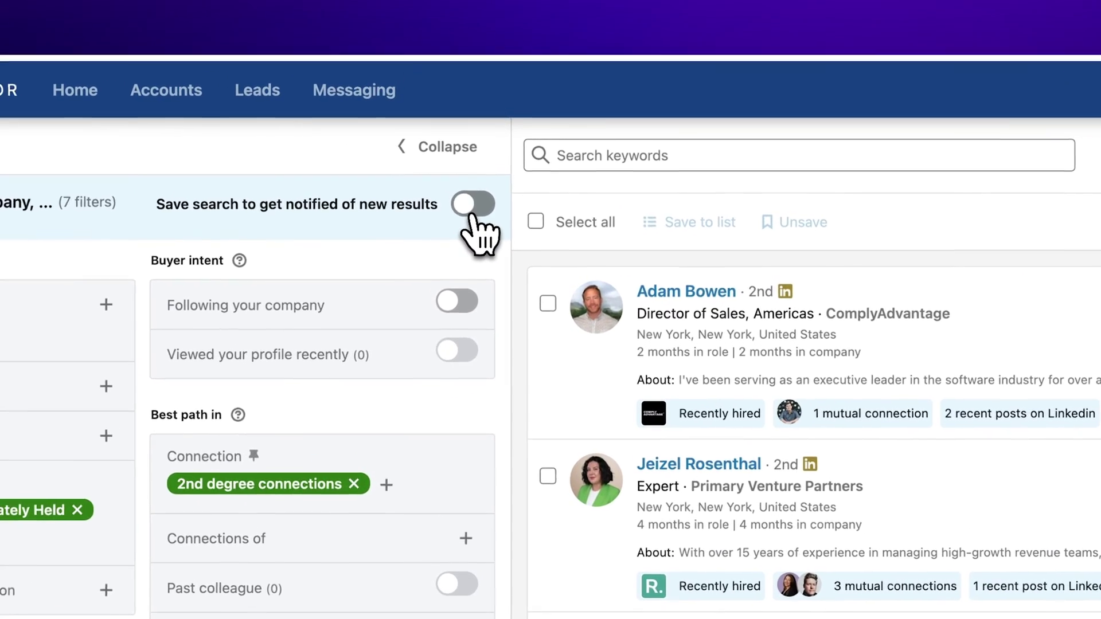
# Save the seven-filter search with new-result alerts and edit its name under Saved searches
pyautogui.click(472, 213)
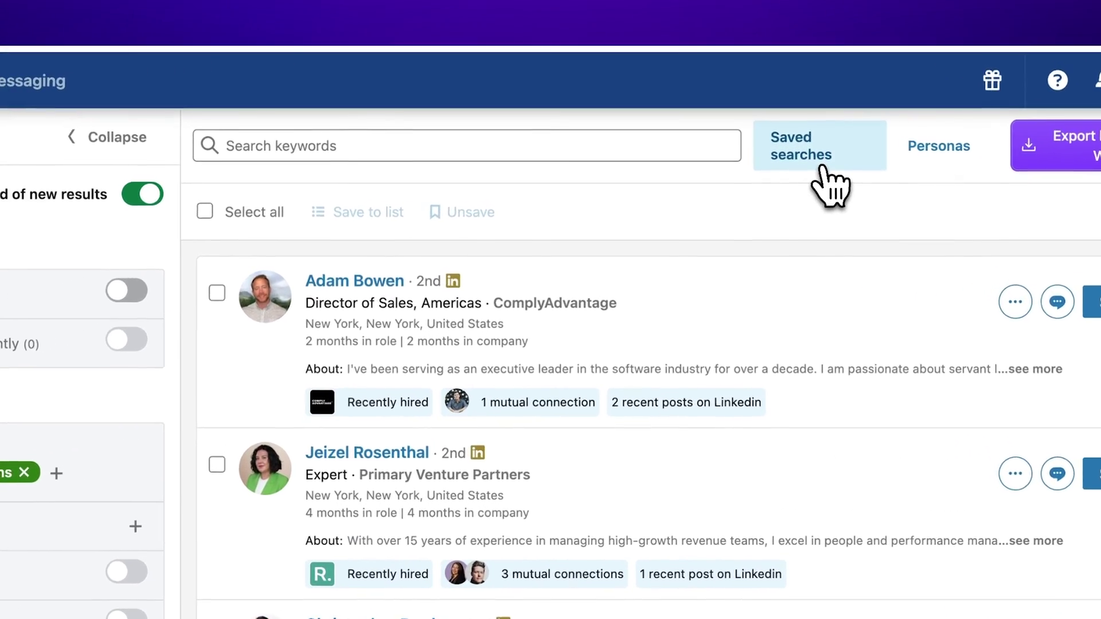
pyautogui.click(823, 167)
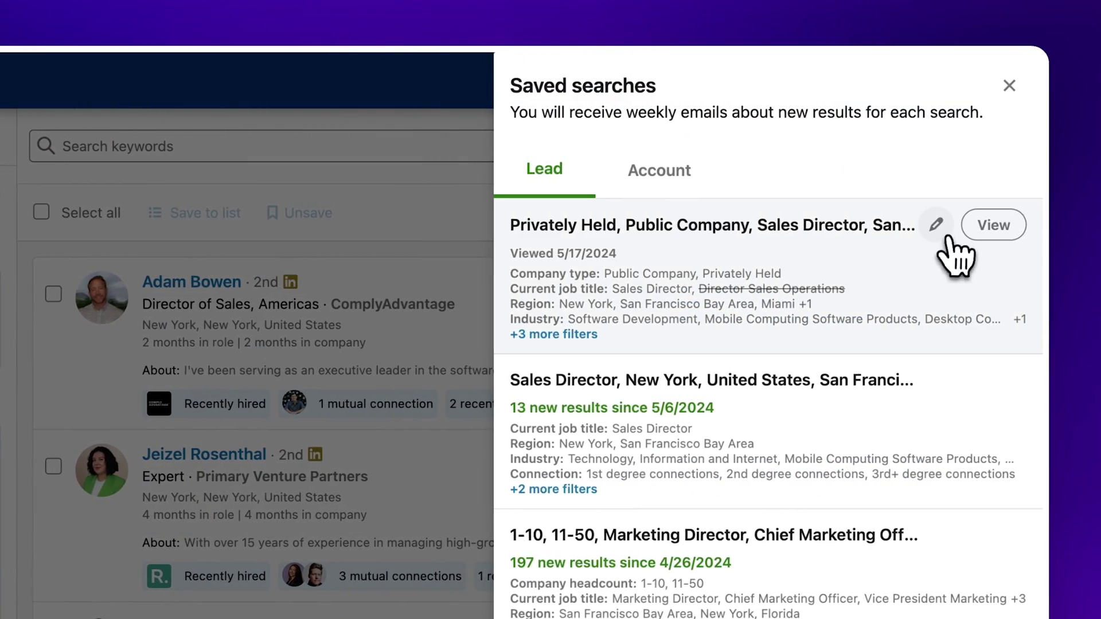
pyautogui.click(941, 229)
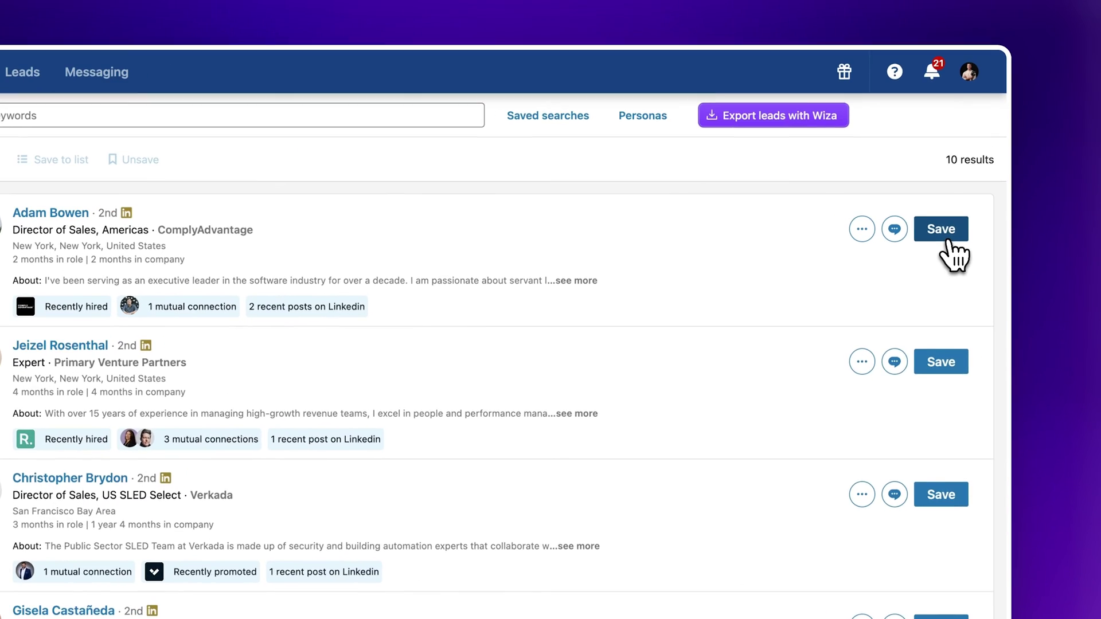
# Save the first ComplyAdvantage lead to a new 'Sales Directors' list, plus one similar lead
pyautogui.click(952, 253)
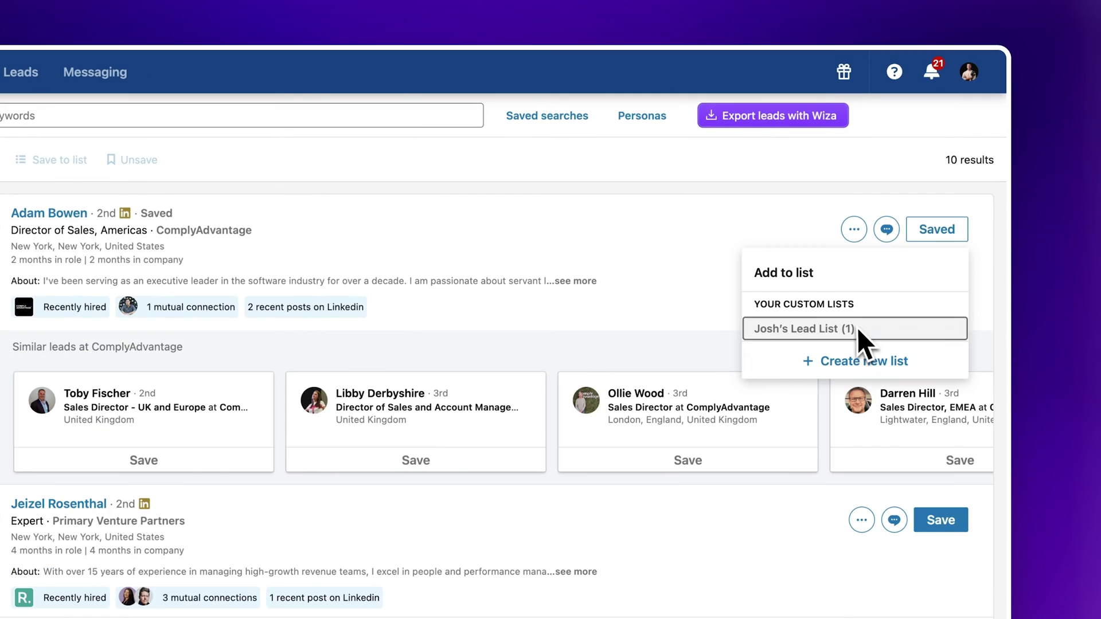
pyautogui.click(826, 359)
pyautogui.click(496, 287)
pyautogui.write('Sales Directors in USA')
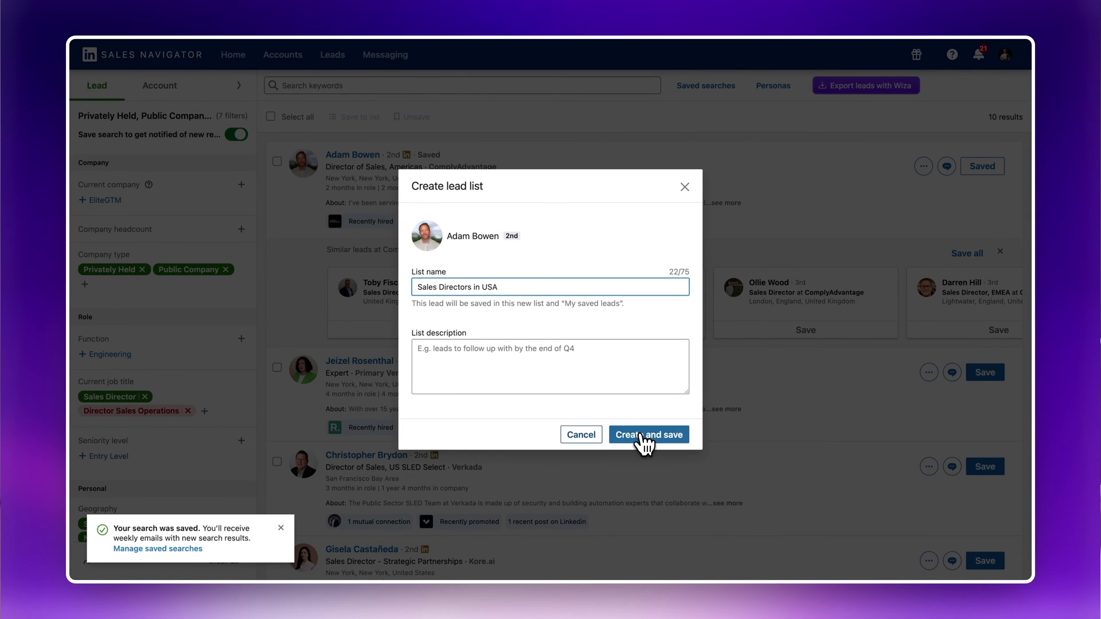
pyautogui.click(642, 436)
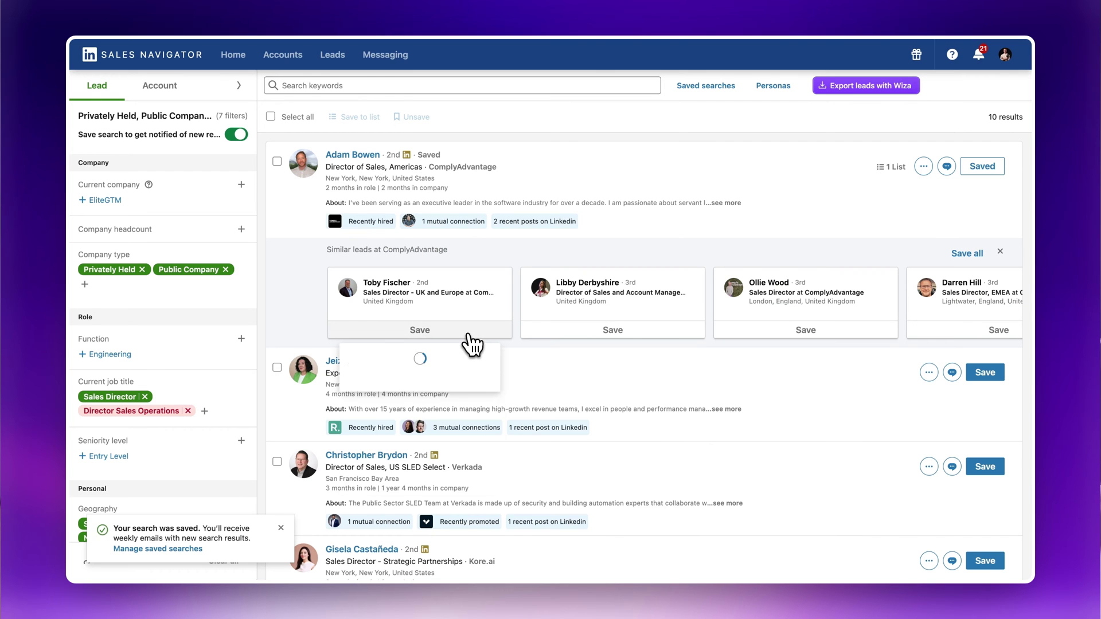
pyautogui.click(565, 361)
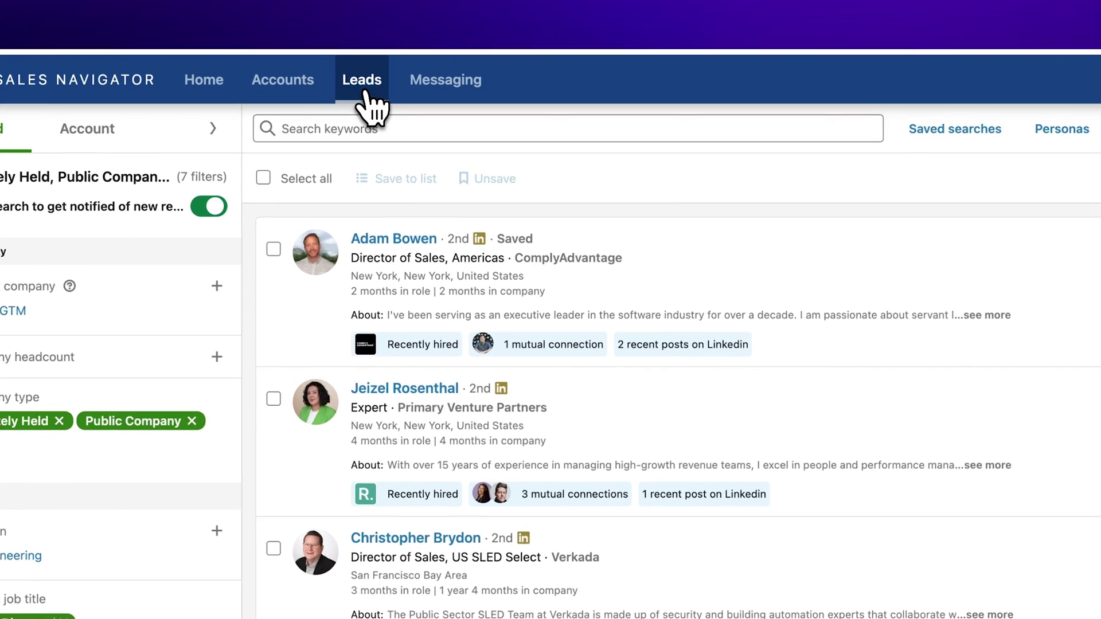
# Open the Sales Directors in USA lead list and start a connection request to its lead
pyautogui.click(336, 62)
pyautogui.click(69, 304)
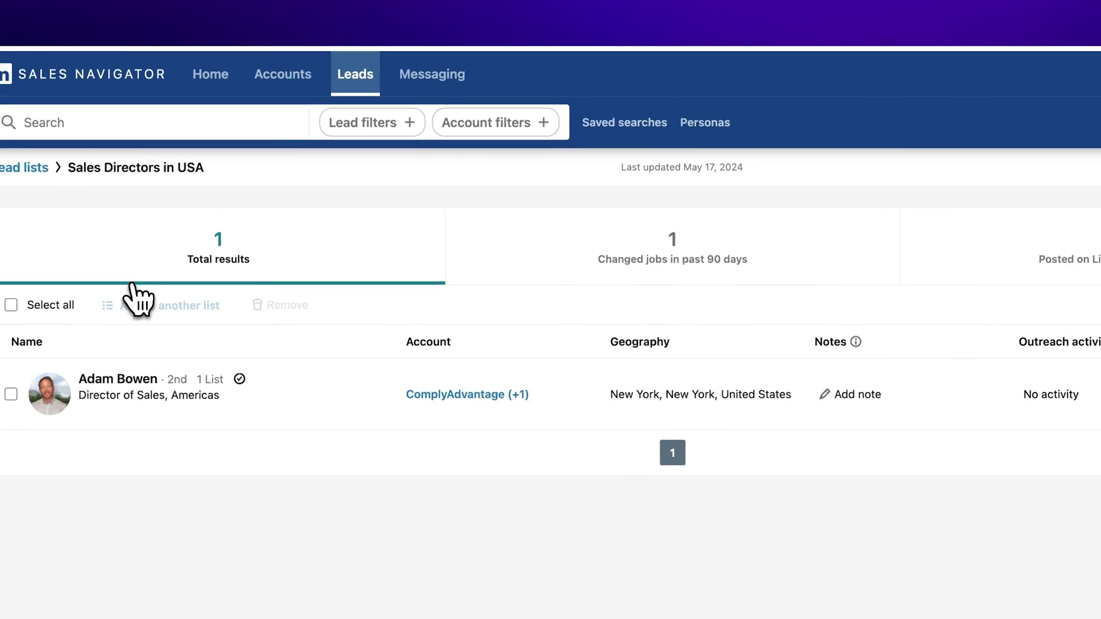
pyautogui.click(982, 275)
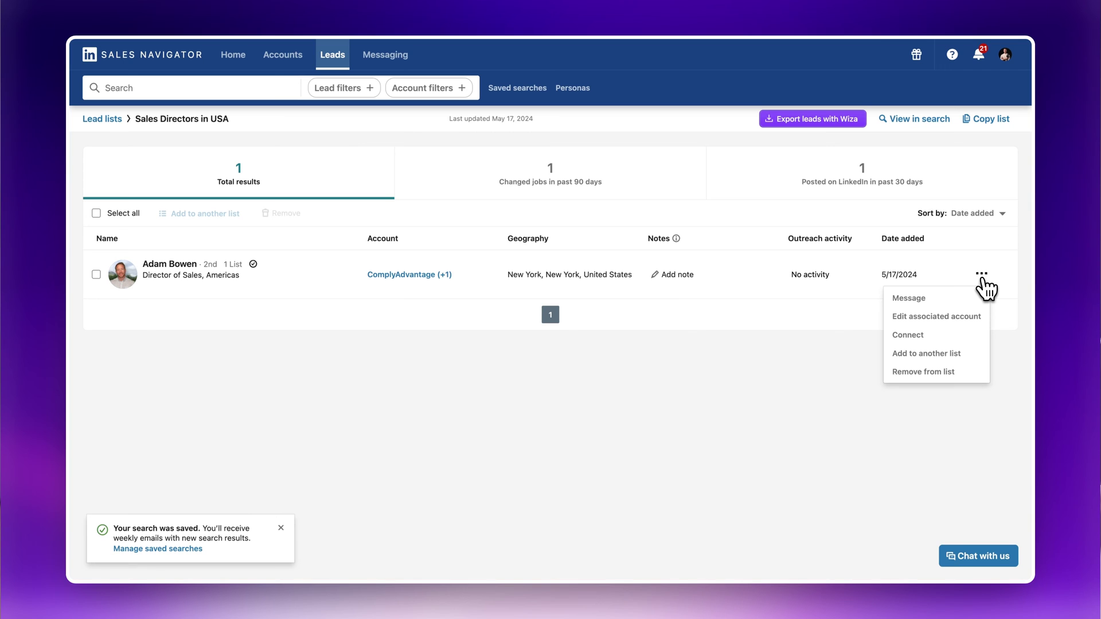
pyautogui.click(908, 335)
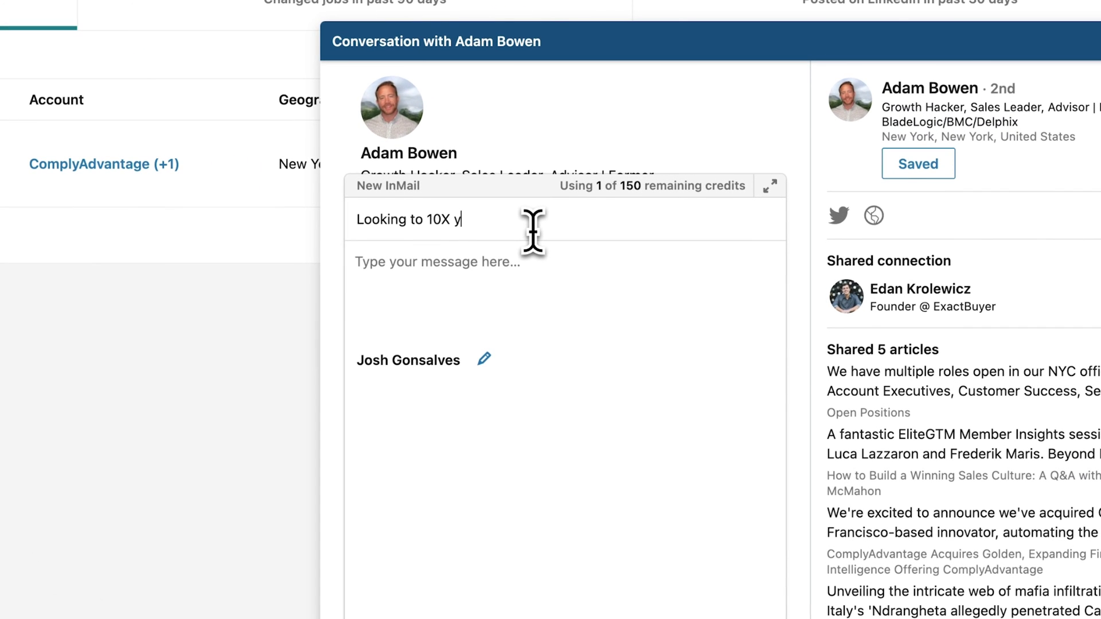
# Enter the InMail subject 'Looking to 10X your Lead Generation?'
pyautogui.write('your Lead Generation?')
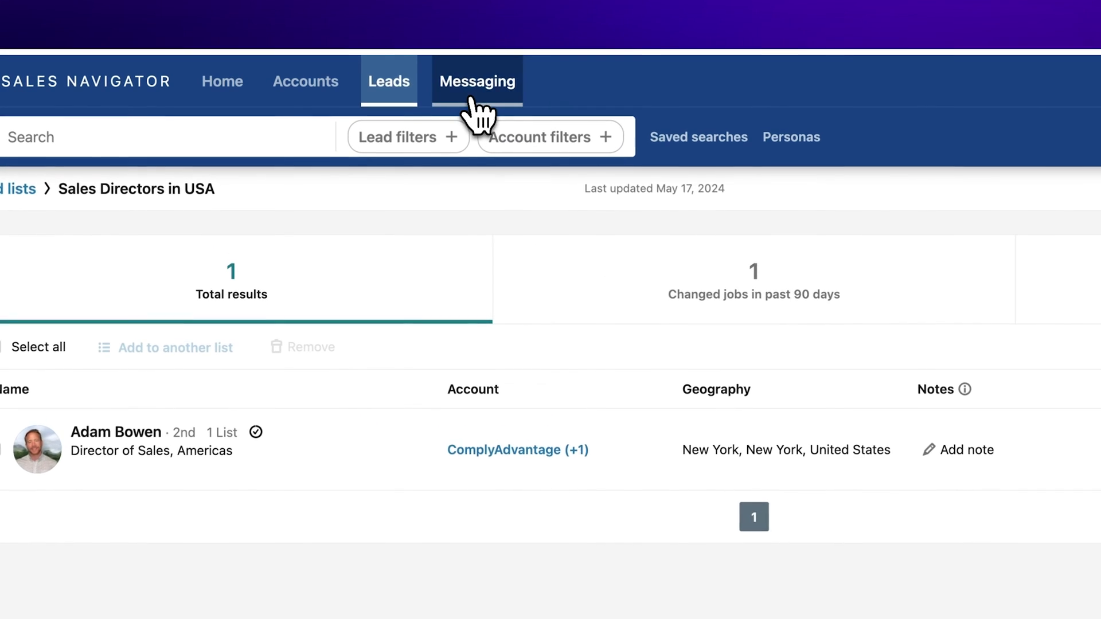
# Check the Messaging inbox, then go to the Accounts search page
pyautogui.click(383, 60)
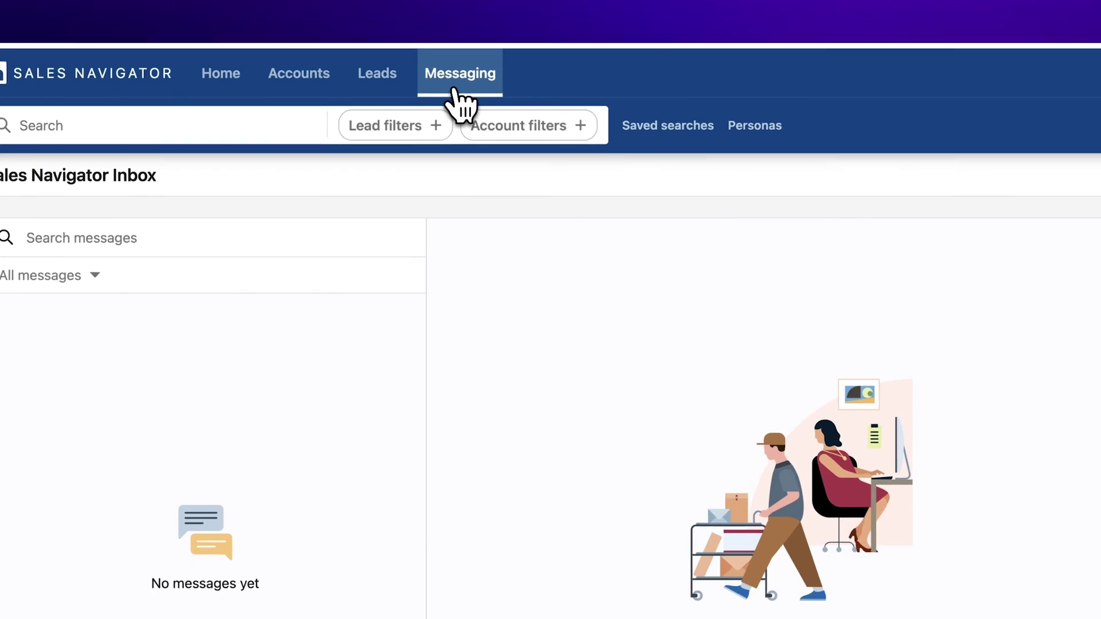
pyautogui.click(308, 87)
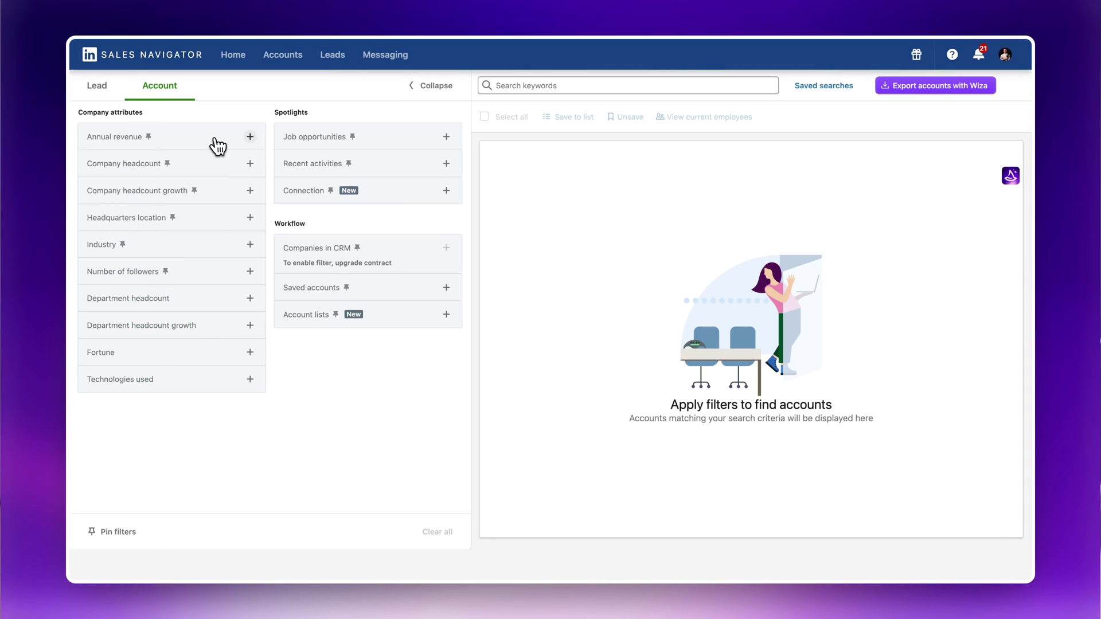
# Set the Annual revenue filter to USD, minimum 1 million and maximum 50 million
pyautogui.click(215, 144)
pyautogui.click(202, 155)
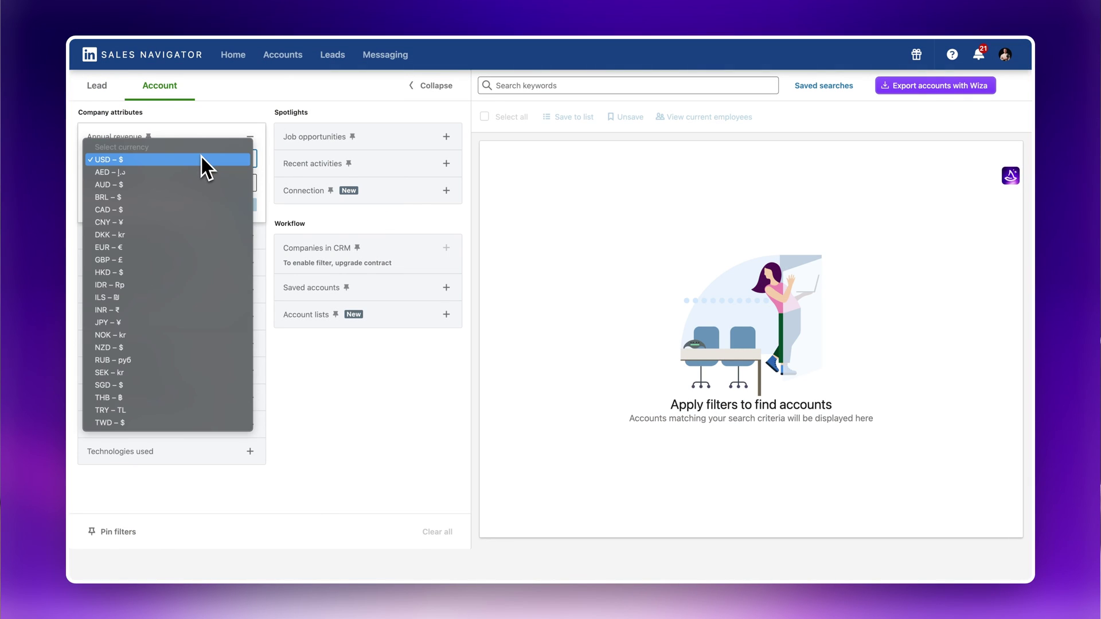
pyautogui.click(202, 157)
pyautogui.click(150, 182)
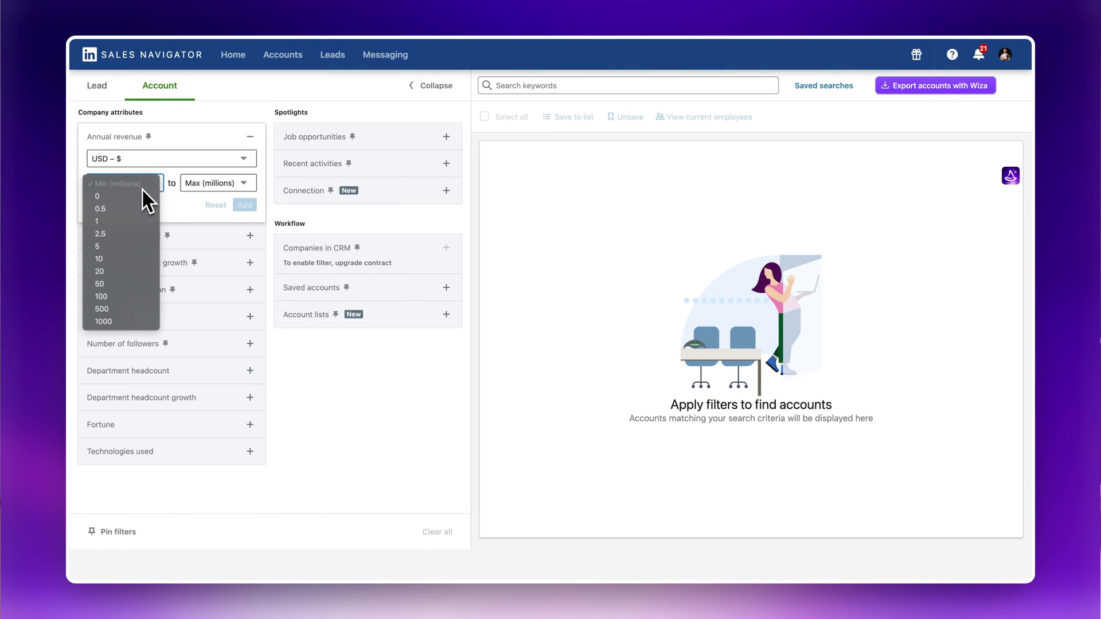
pyautogui.click(93, 222)
pyautogui.click(204, 187)
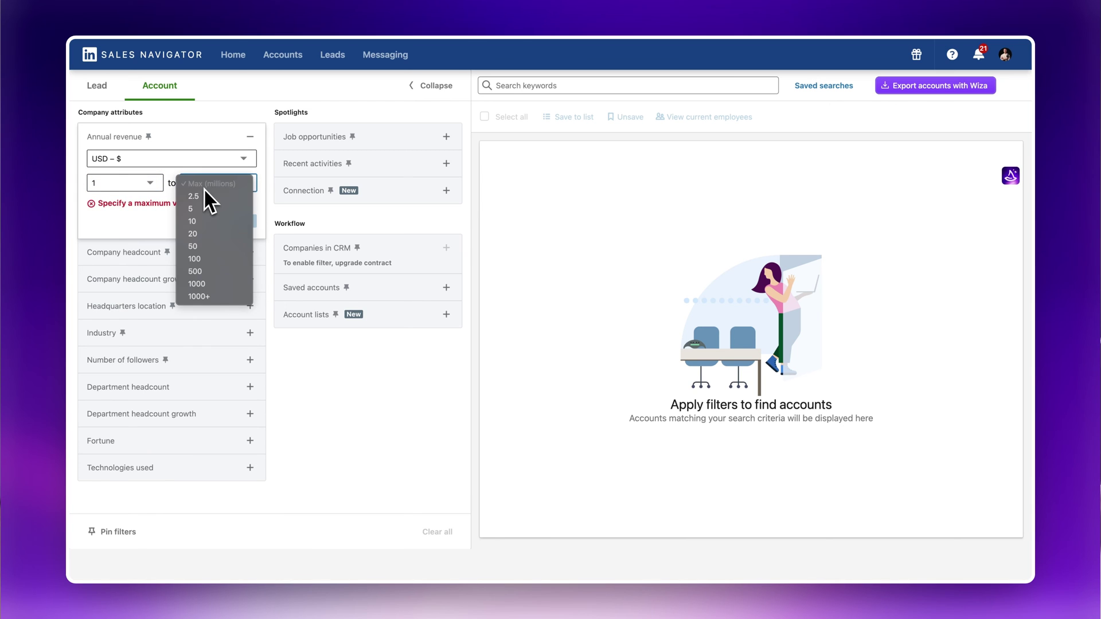
pyautogui.click(219, 250)
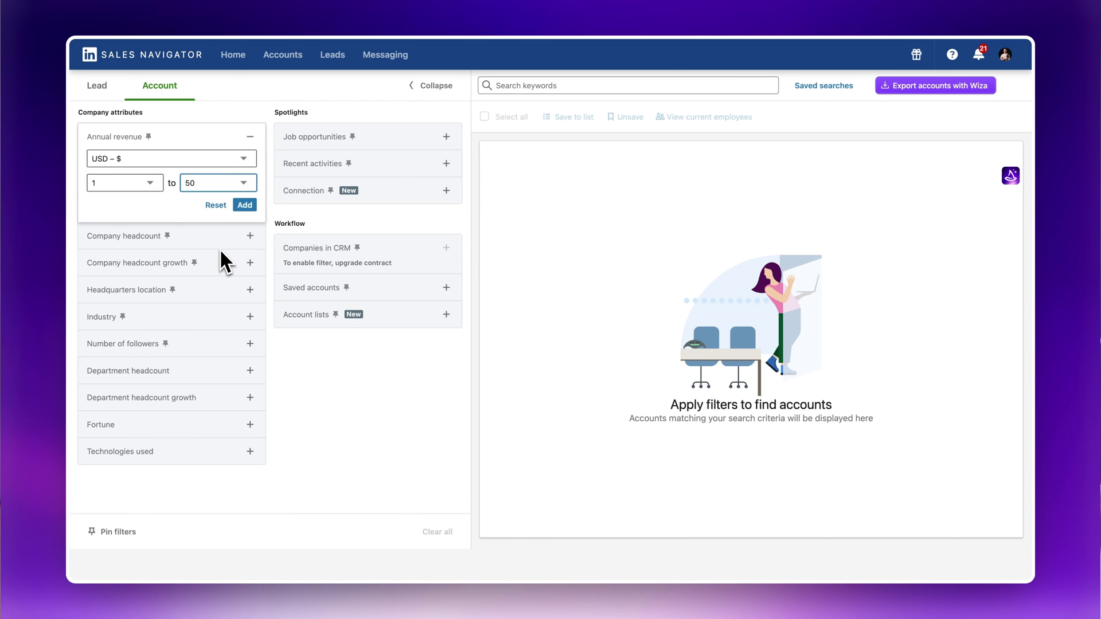
# Apply the revenue filter, expand Company headcount, and return to the Home feed
pyautogui.click(246, 219)
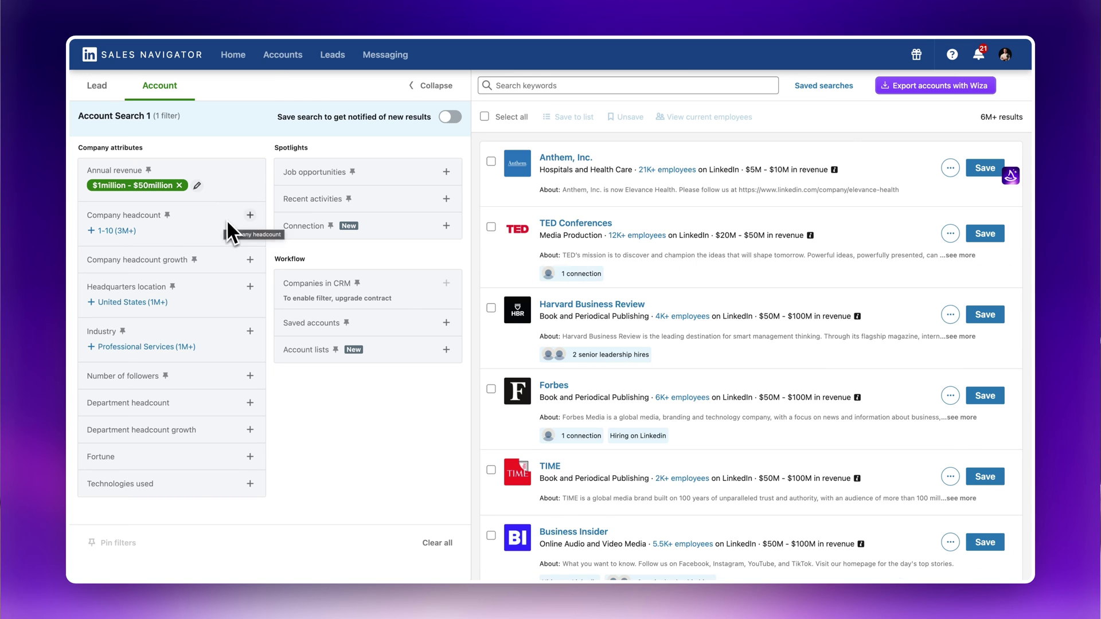
pyautogui.click(236, 225)
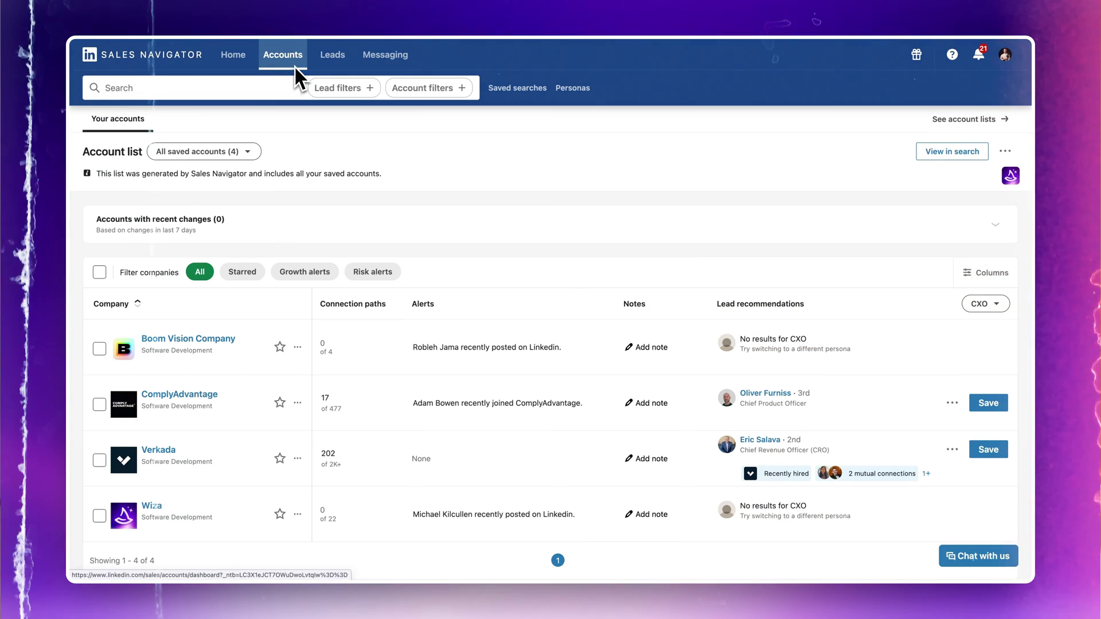
pyautogui.click(233, 64)
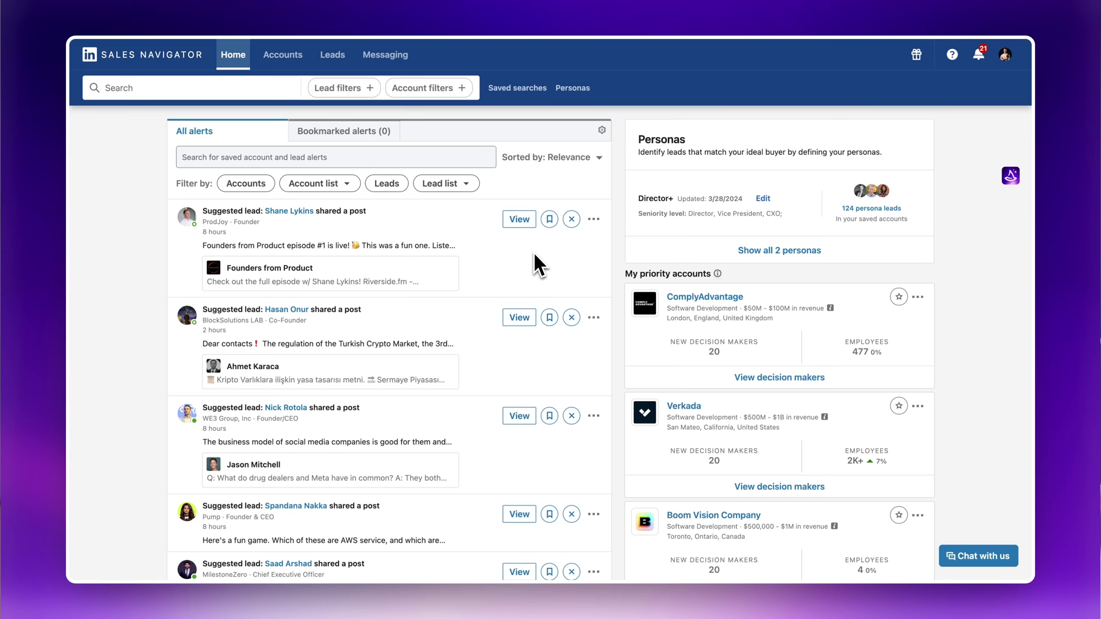
# Open the first alert's post and write a congratulatory comment to its author
pyautogui.click(525, 223)
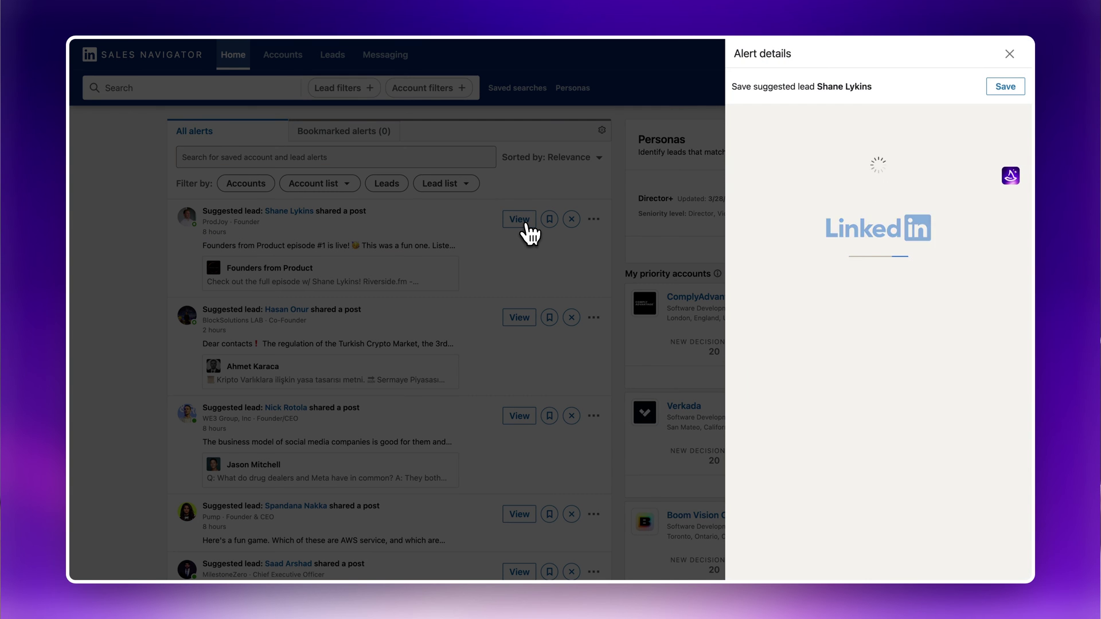
pyautogui.scroll(-3, 854, 471)
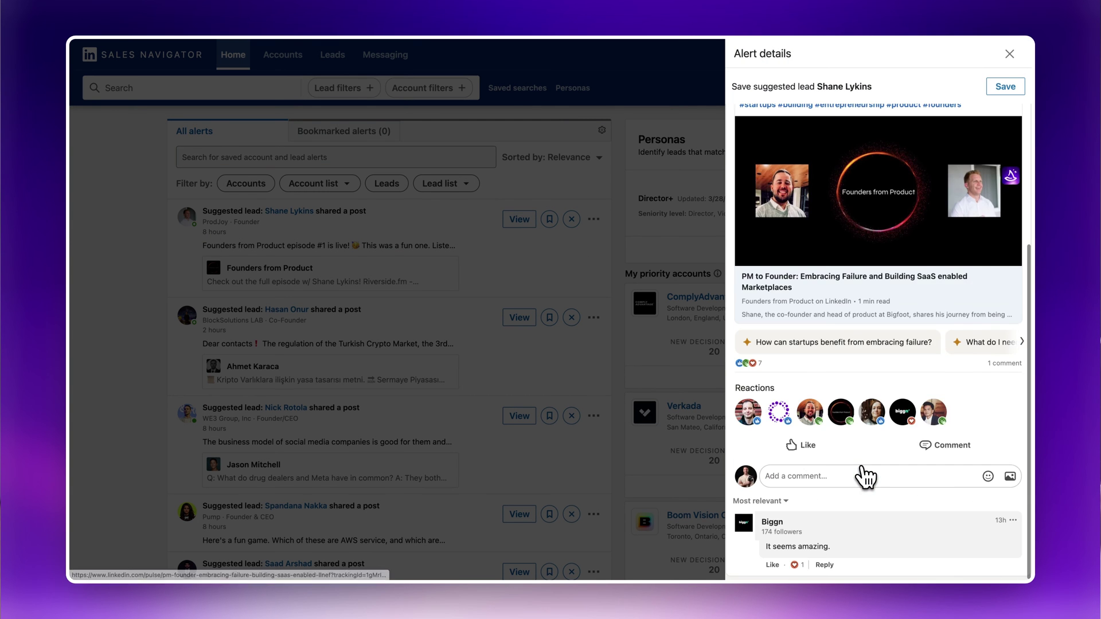
pyautogui.scroll(3, 808, 394)
pyautogui.scroll(-3, 808, 450)
pyautogui.moveTo(808, 450)
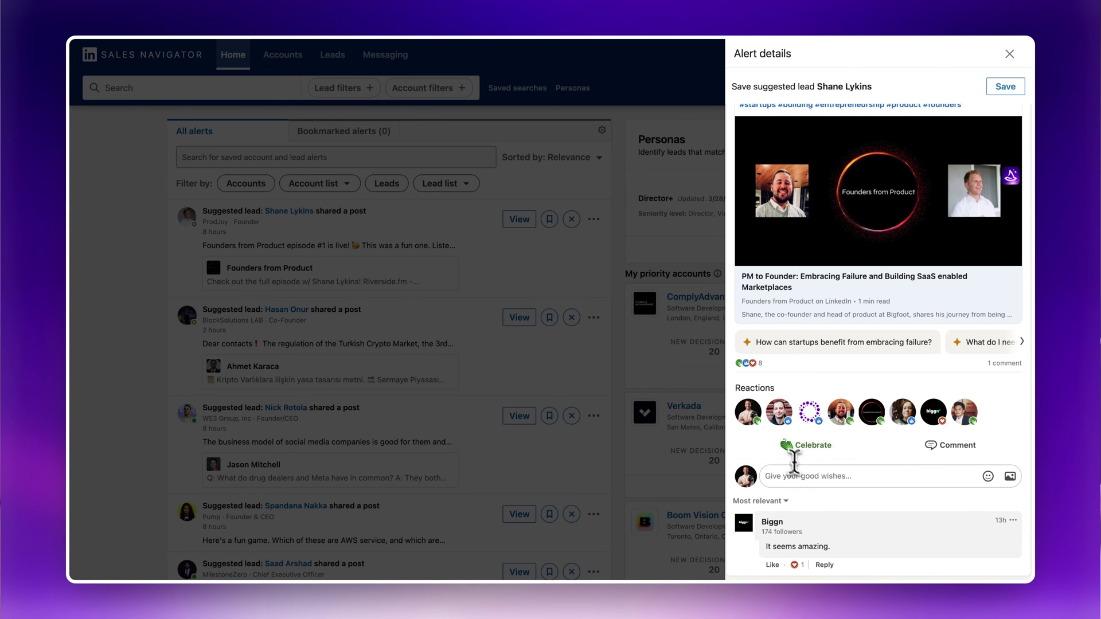
pyautogui.write("awesome Shane! Can't wait to check it out!")
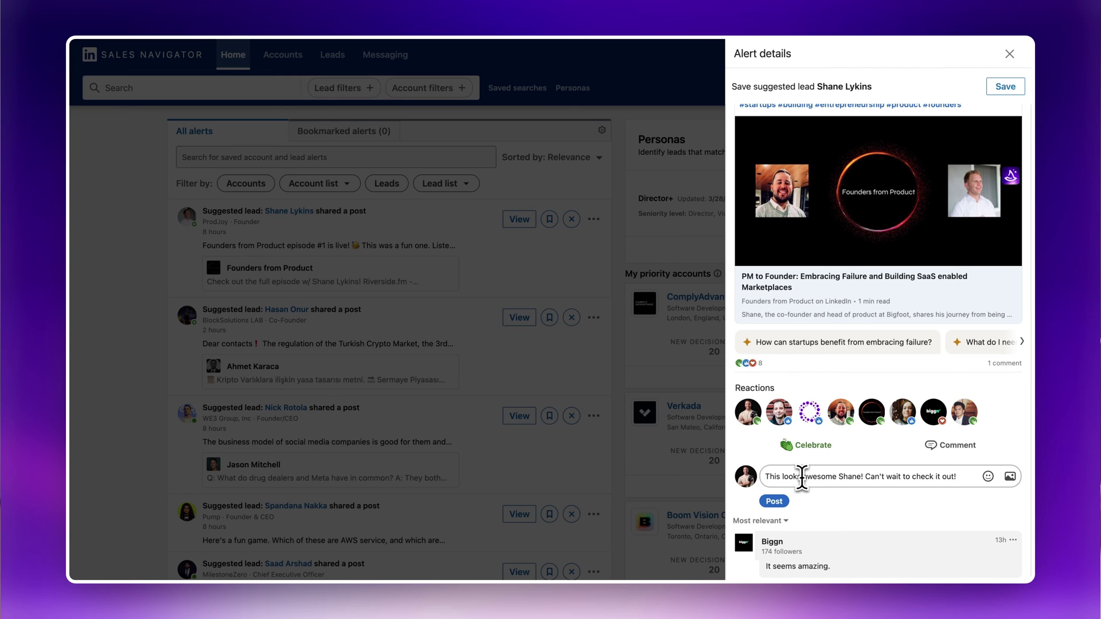
# Start a direct message greeting the post's author, then filter alerts to accounts only
pyautogui.scroll(3, 809, 459)
pyautogui.click(819, 126)
pyautogui.click(774, 367)
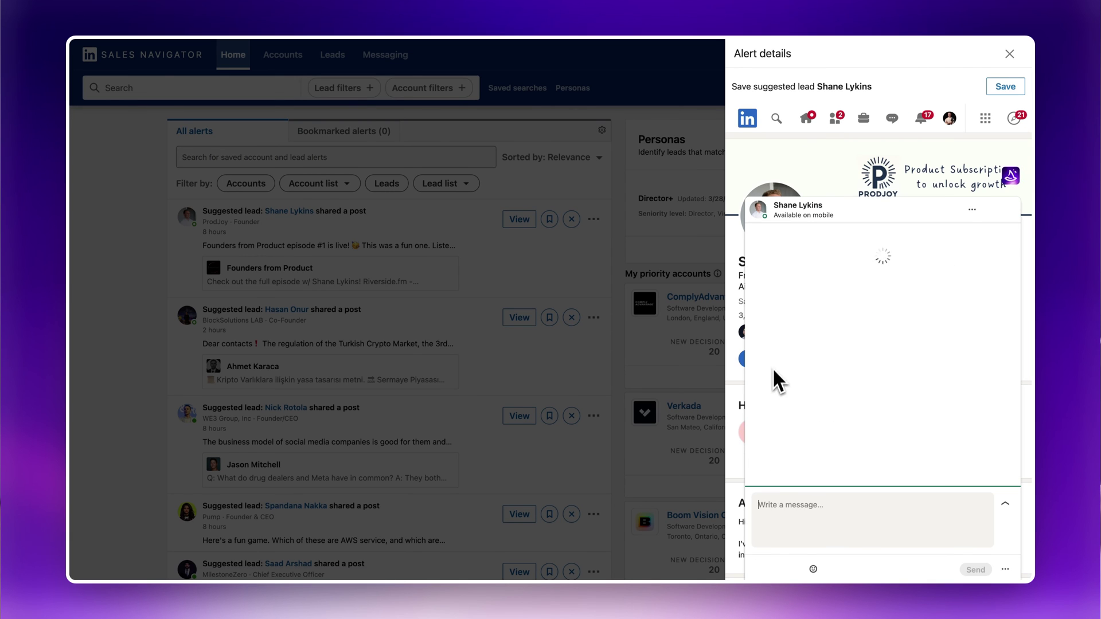
pyautogui.write('Hey Shane! Just saw Founders from Product!')
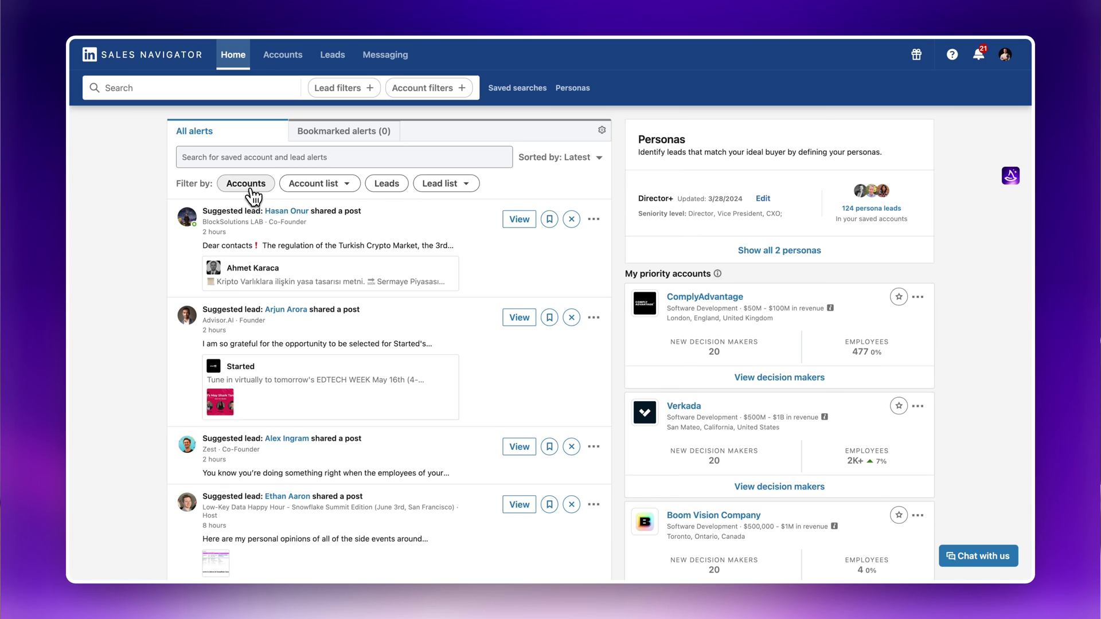
pyautogui.click(252, 191)
pyautogui.click(232, 185)
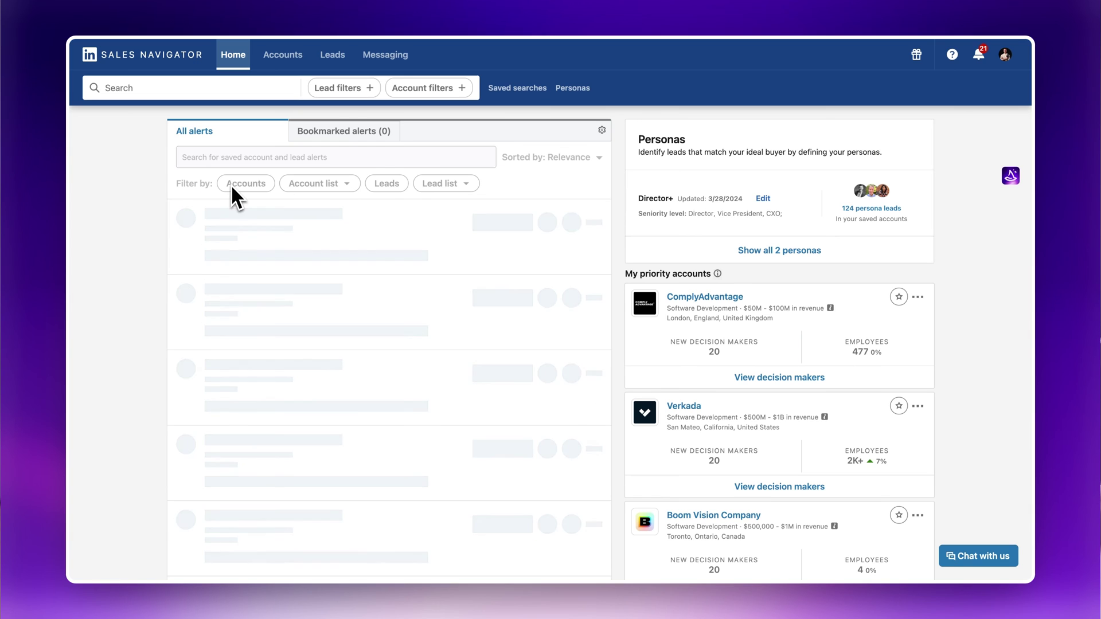
pyautogui.click(336, 189)
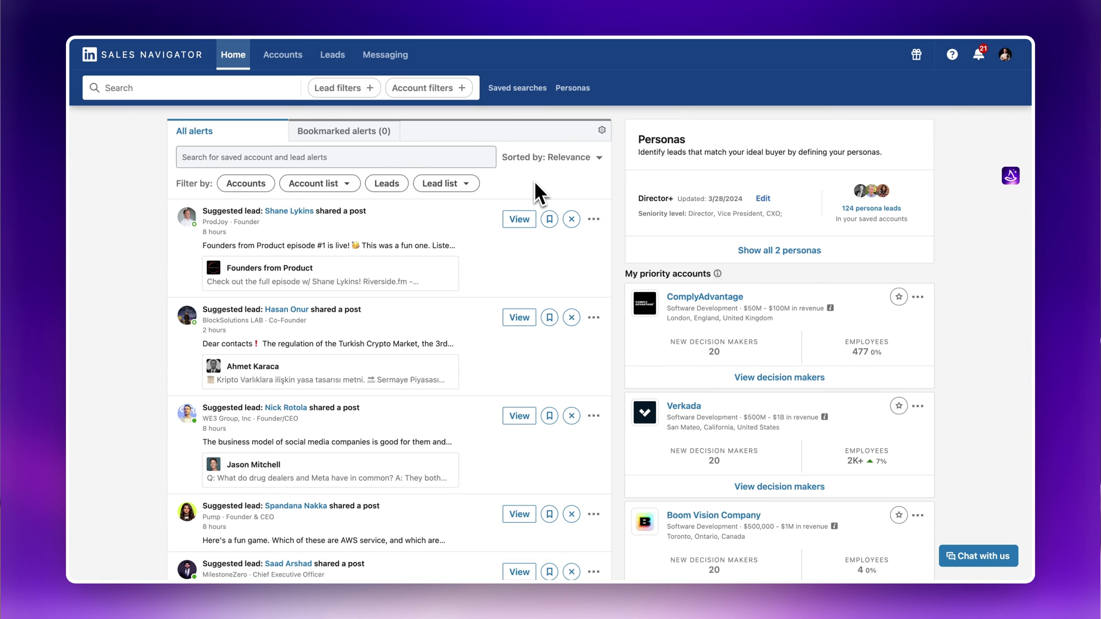